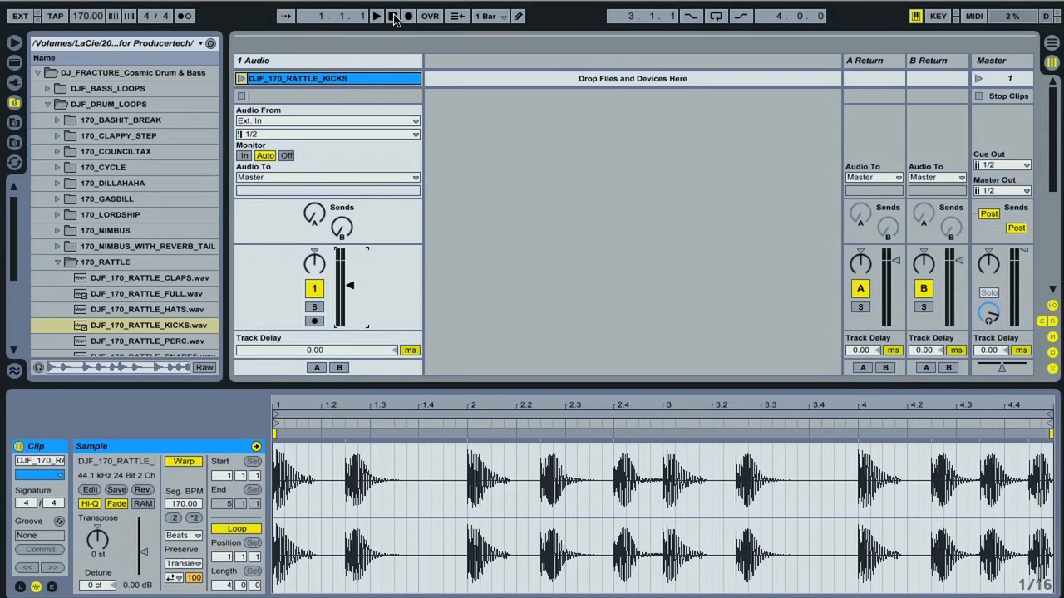
Play the DJF_170_RATTLE_KICKS audio clip and slice it to a new MIDI track, one slice per transient with the Built-in preset.
left_click(241, 79)
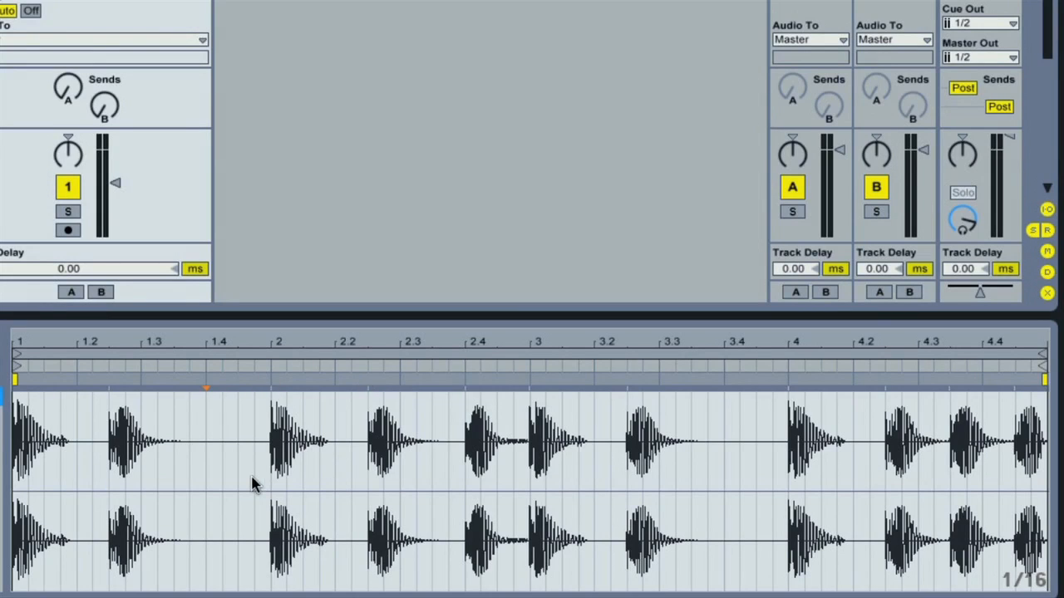
right_click(190, 590)
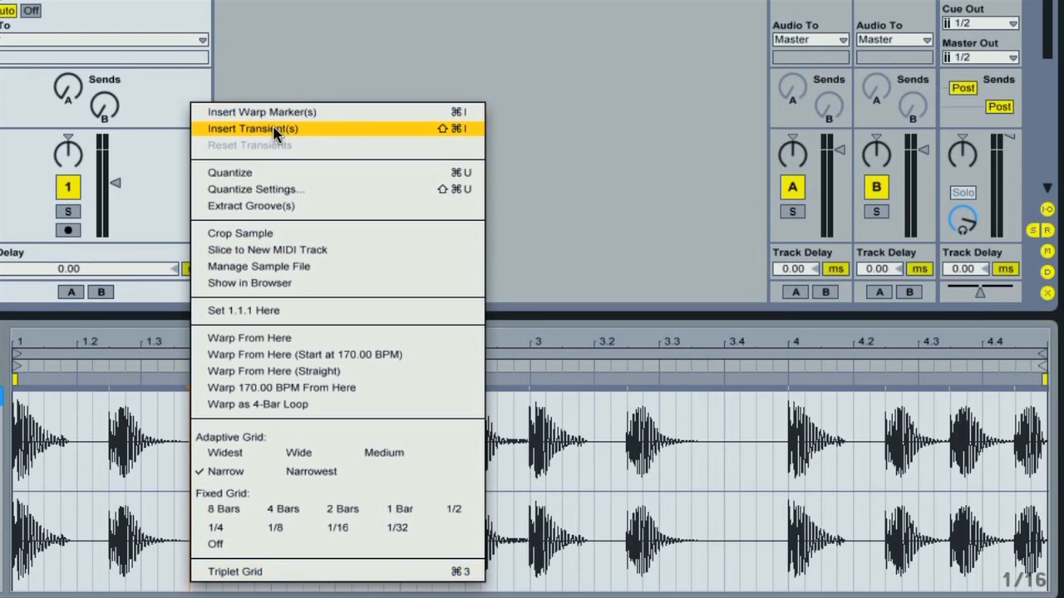
left_click(166, 505)
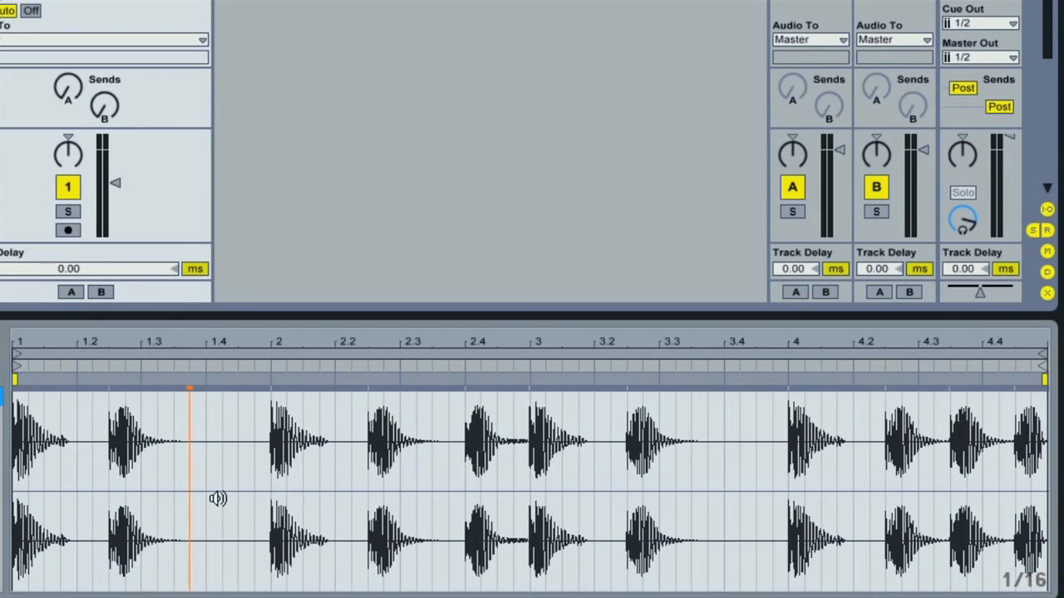
right_click(199, 573)
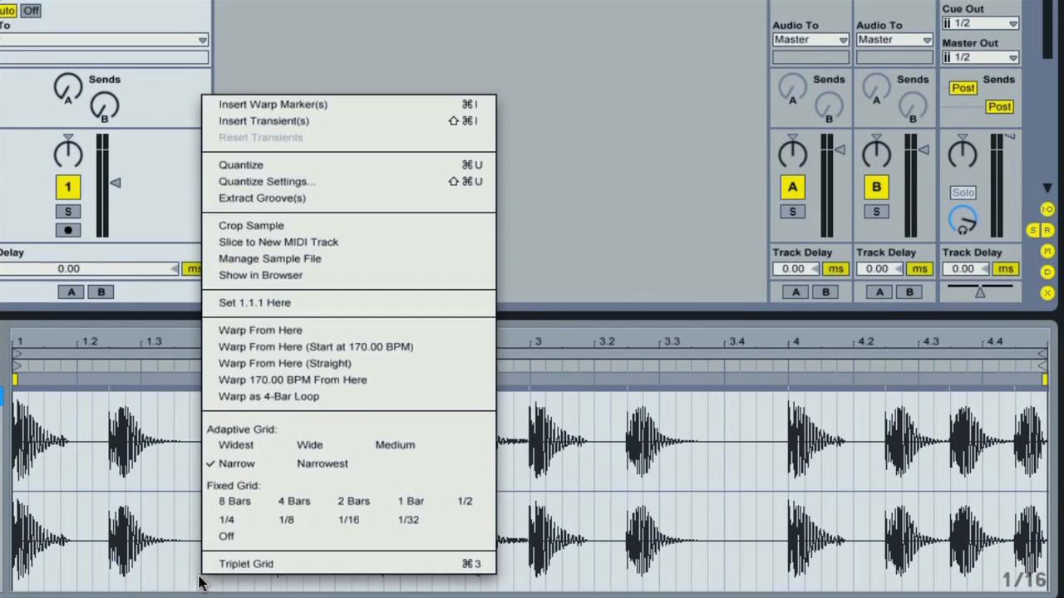
left_click(310, 246)
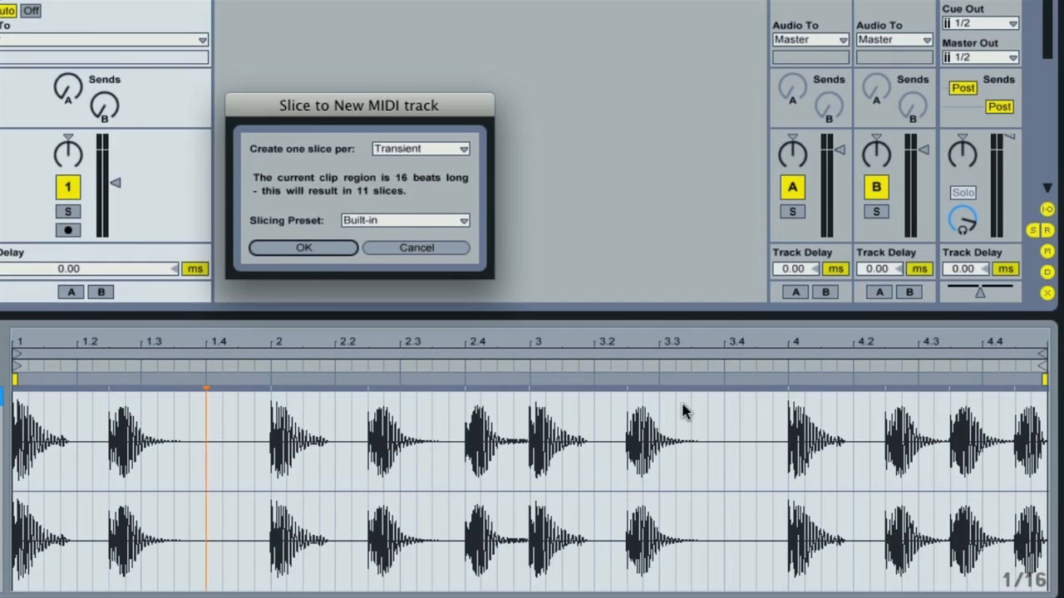
left_click(284, 257)
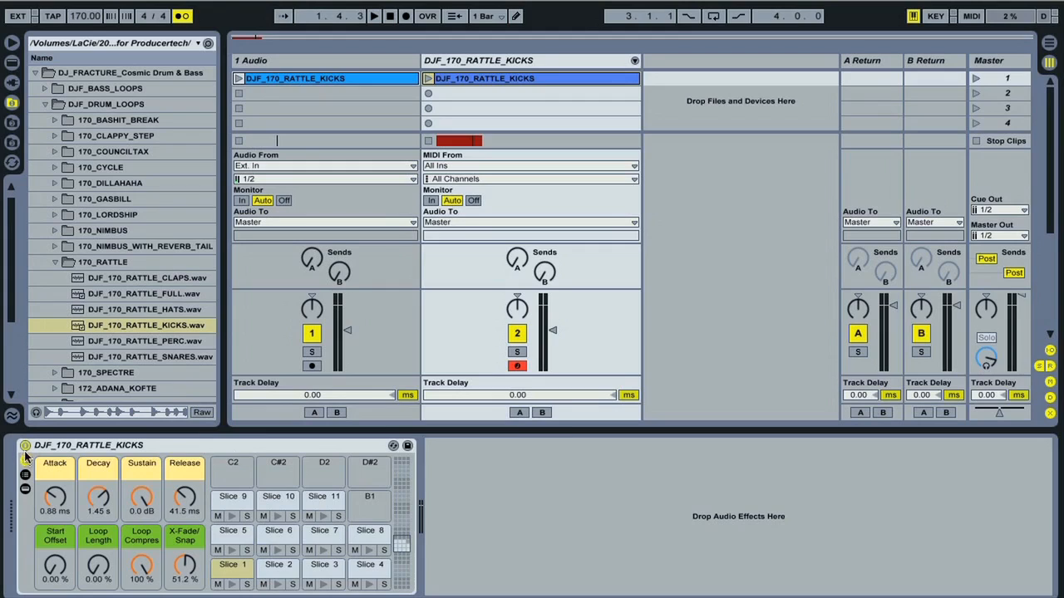
Audition the first few slices in the new drum rack and open the sliced MIDI clip's notes.
left_click(234, 585)
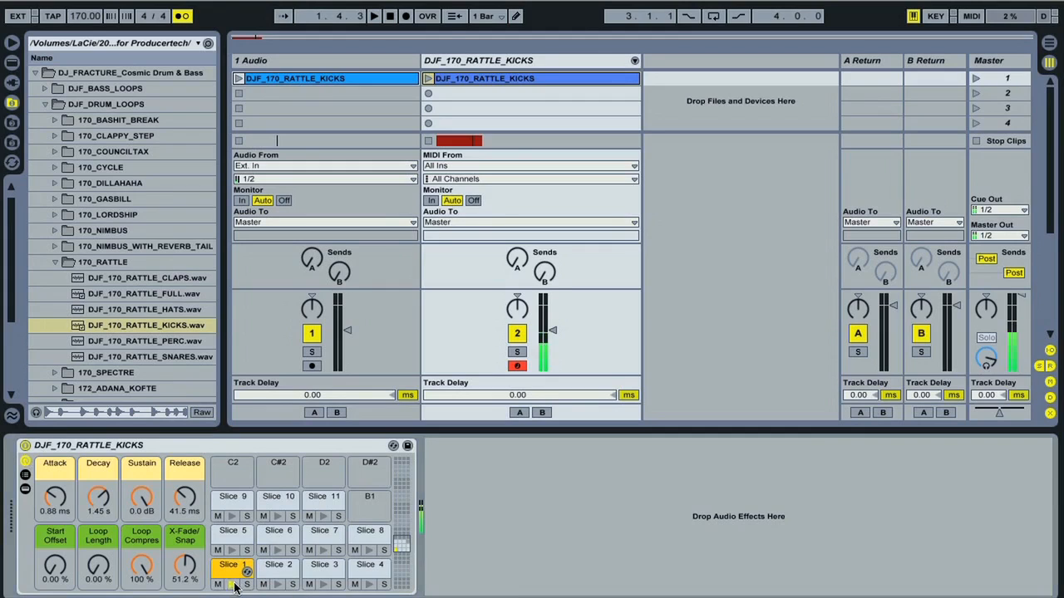
left_click(279, 586)
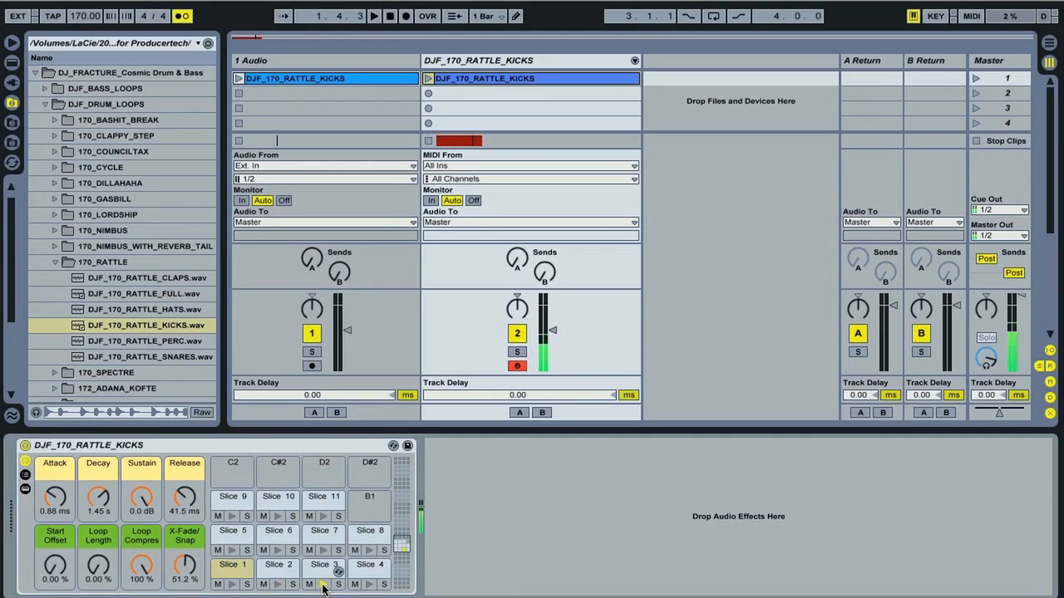
double_click(546, 81)
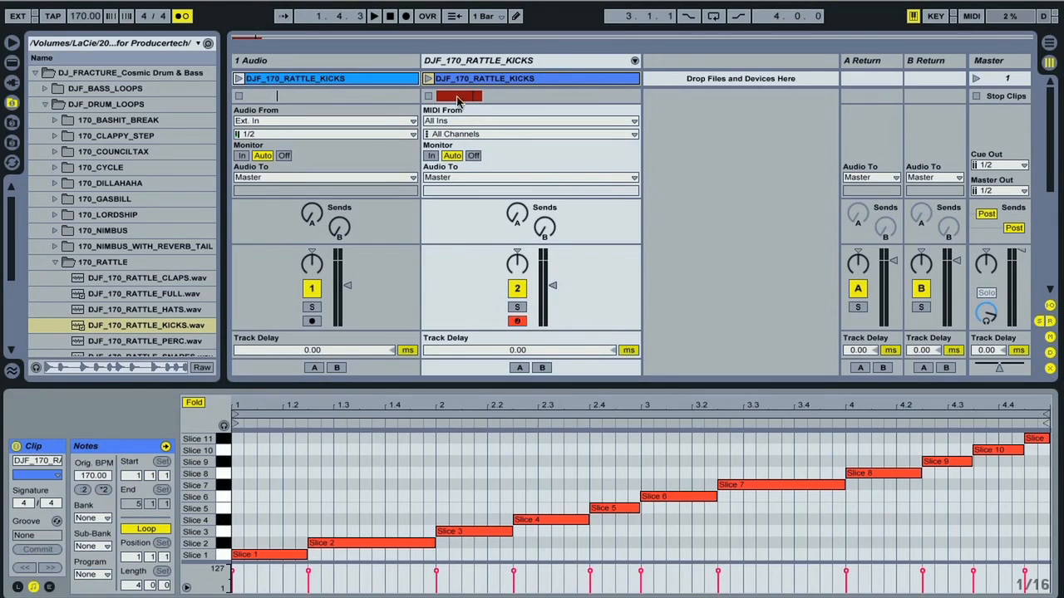
Delete the original 1 Audio track.
left_click(313, 66)
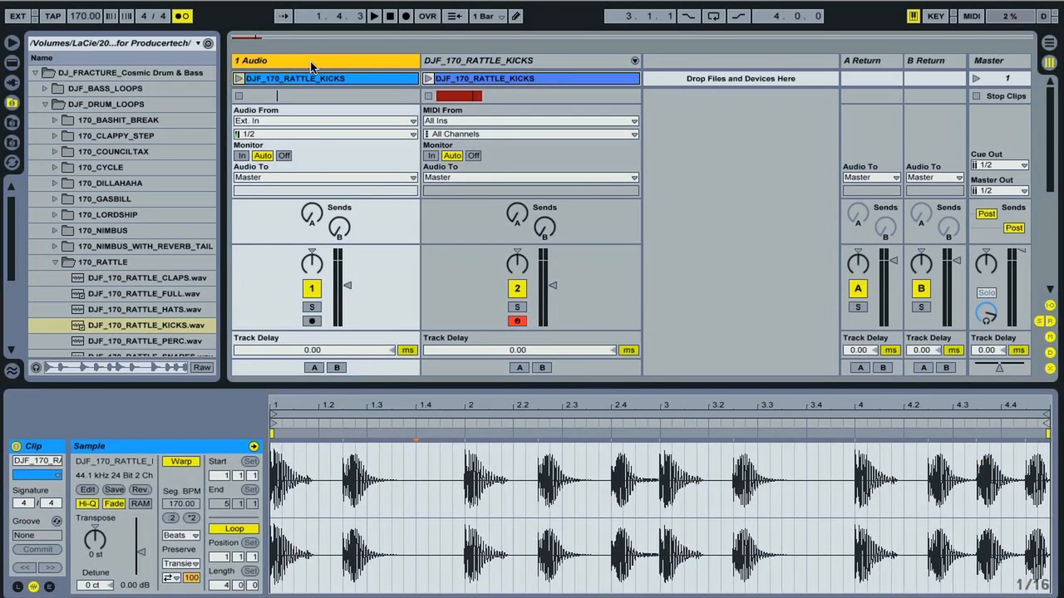
key("Delete")
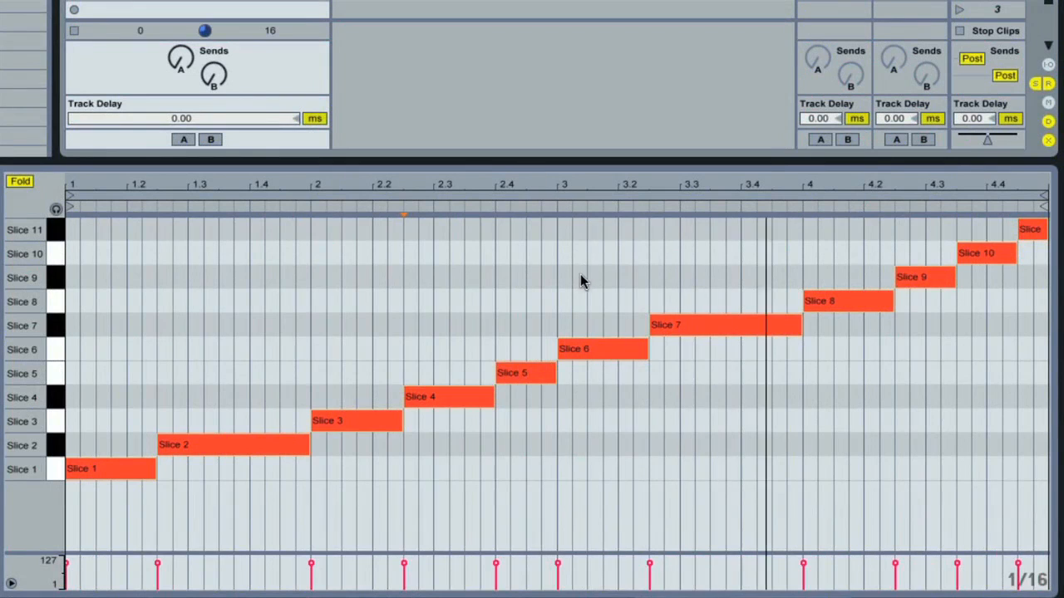
Delete the Slice 6 to Slice 11 notes and duplicate the first two bars' notes into bars 3 and 4.
left_click_drag(574, 383, 1015, 228)
key("Delete")
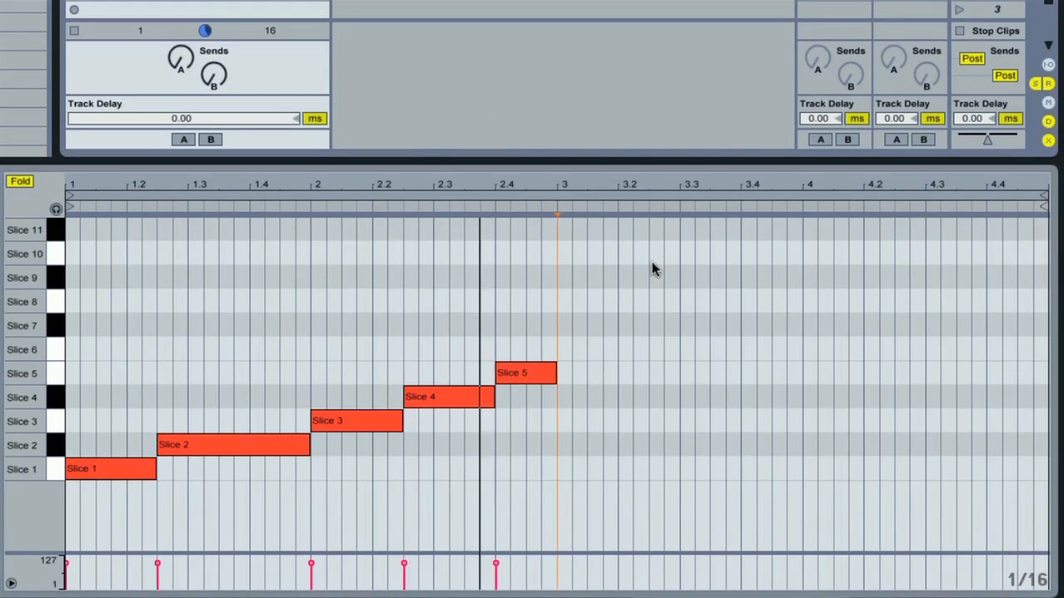
left_click_drag(558, 317, 576, 479)
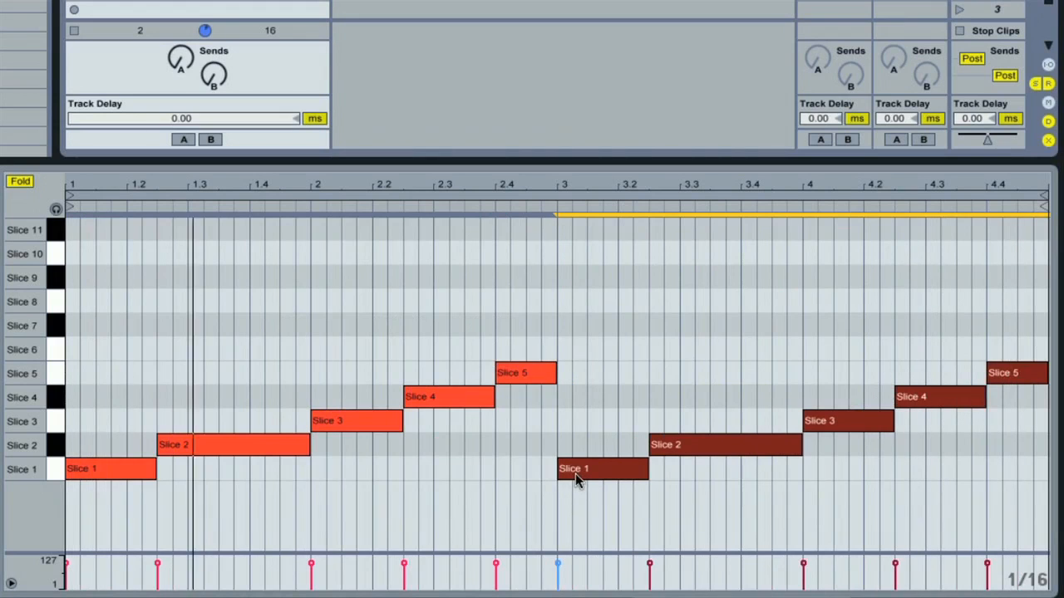
left_click(374, 309)
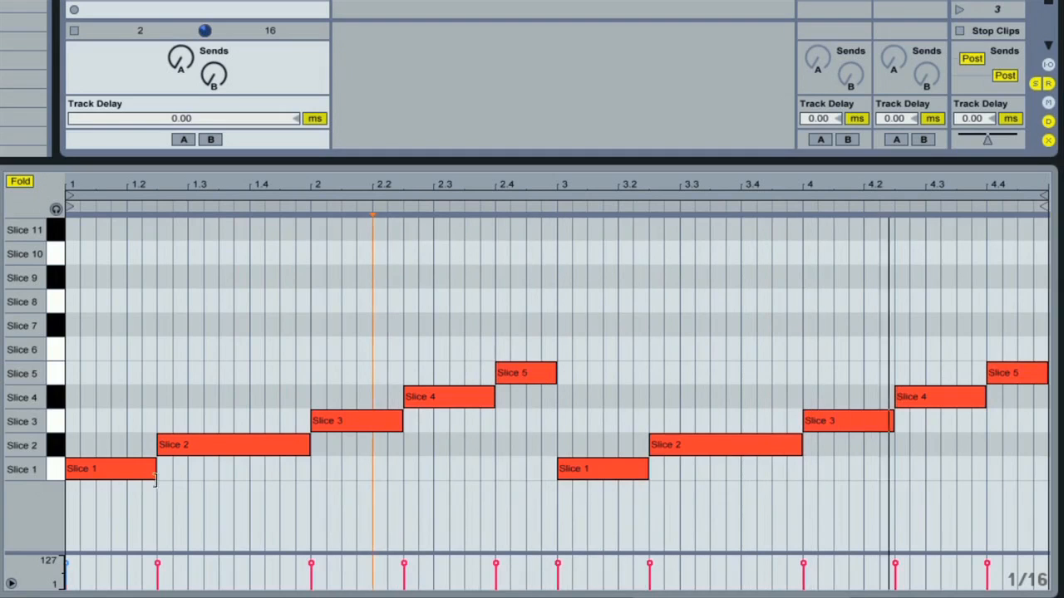
Move the Slice 2, Slice 3 and Slice 4 notes in bars 1 and 2 down to Slice 1.
left_click(163, 451)
left_click(231, 449)
left_click_drag(231, 449, 235, 468)
left_click_drag(357, 422, 375, 469)
left_click_drag(462, 410, 464, 472)
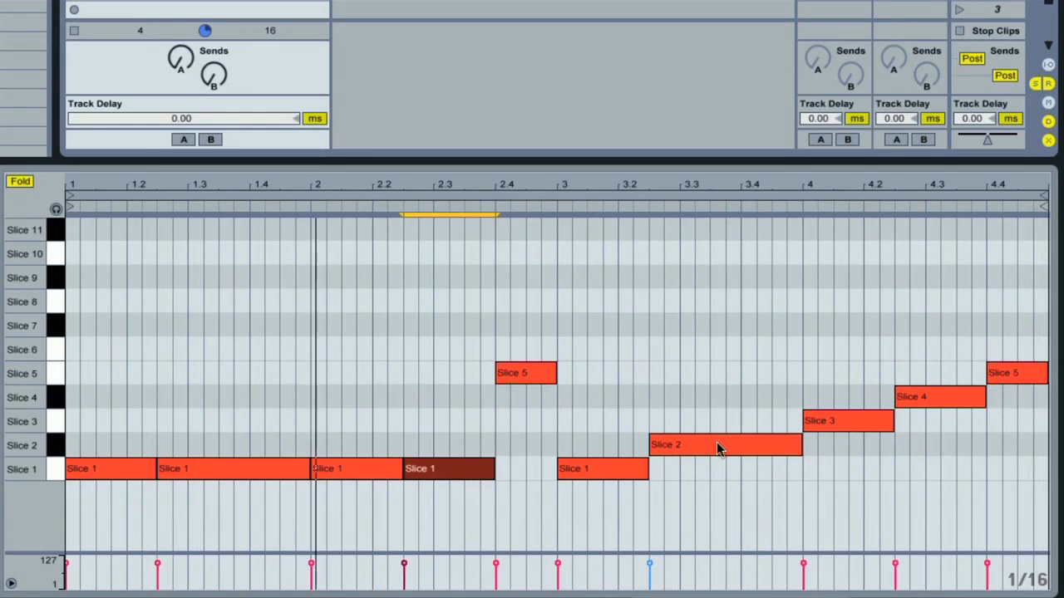
Move the Slice 2, Slice 3 and Slice 4 notes in bars 3 and 4 down to Slice 1.
left_click_drag(742, 445, 743, 463)
left_click_drag(831, 422, 833, 470)
left_click_drag(924, 398, 927, 470)
left_click(1007, 384)
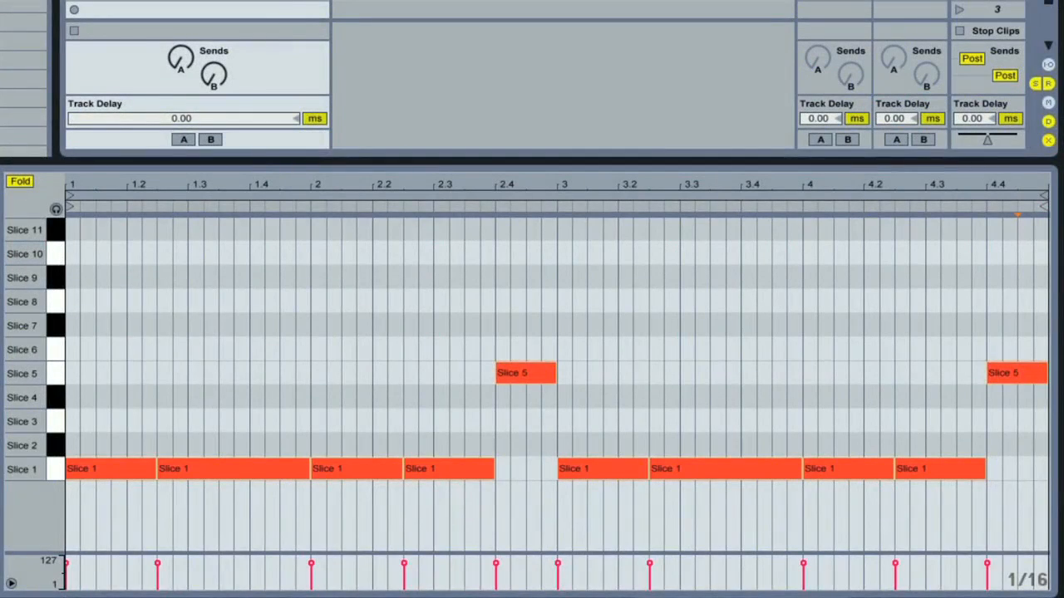
Play the clip and add two consecutive 1/16 Slice 1 notes at the very end of bar 4.
left_click(75, 1)
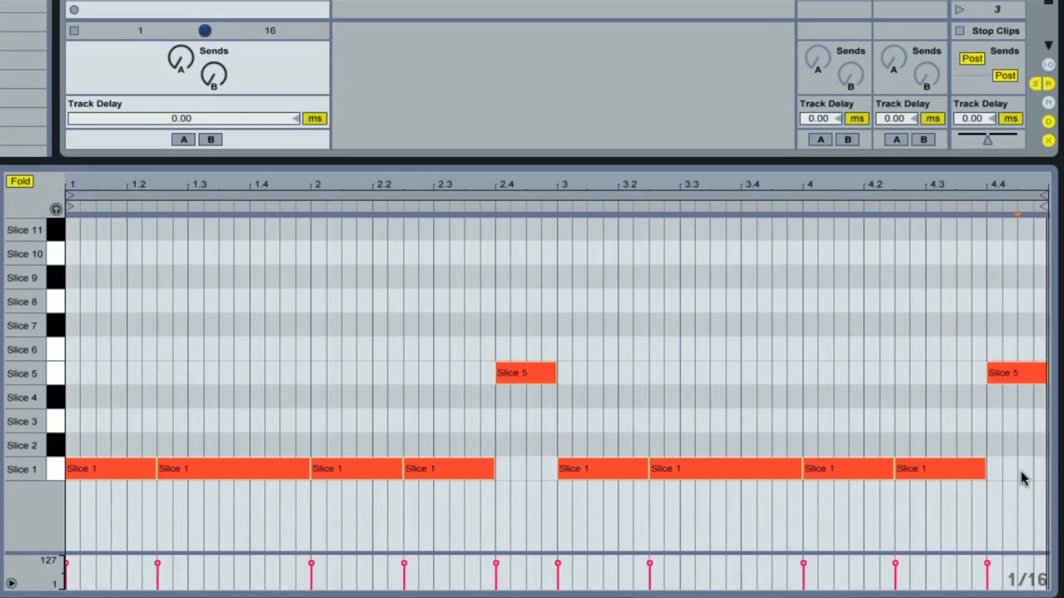
double_click(1024, 469)
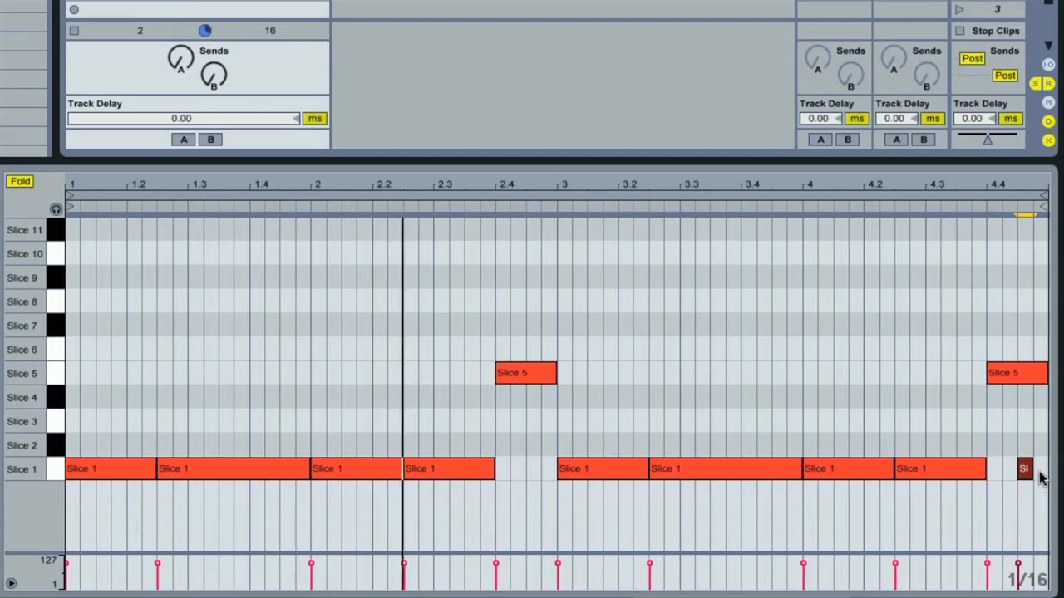
double_click(1040, 471)
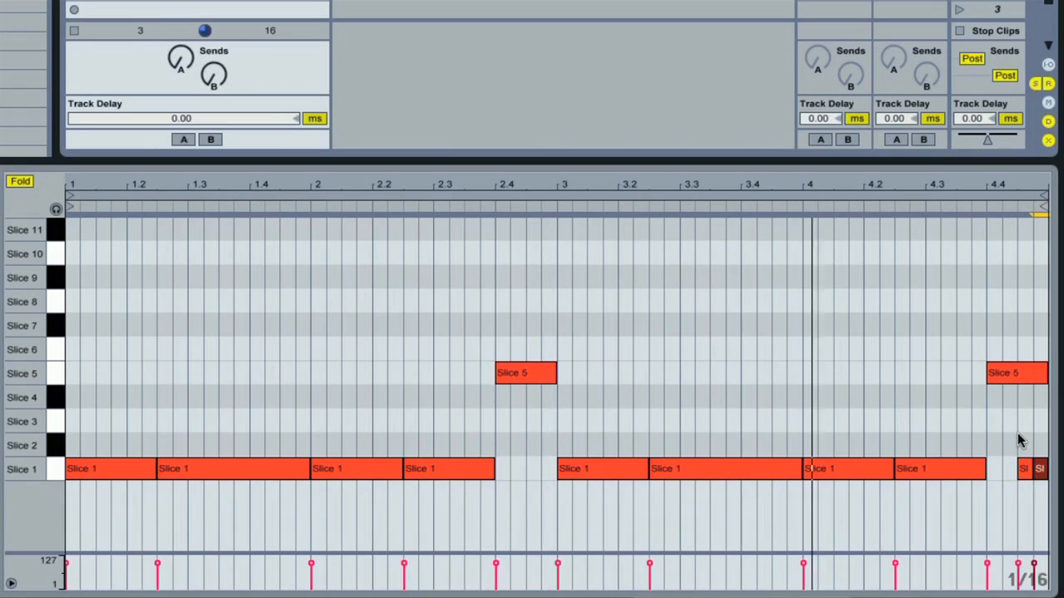
Lower the velocities of the last two Slice 1 notes in bar 4 and audition the clip.
left_click(1018, 565)
left_click(1034, 567)
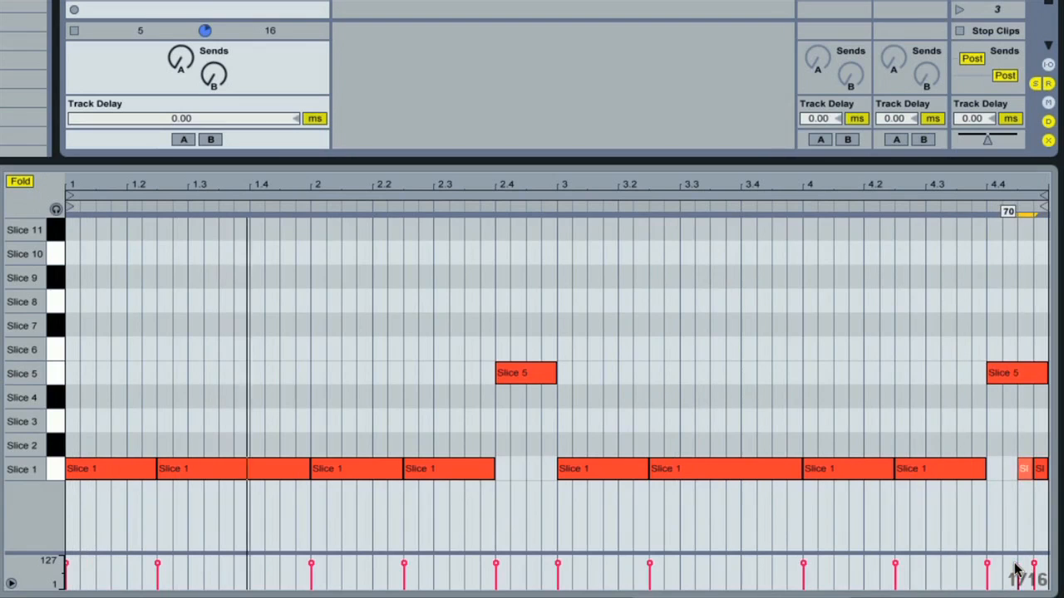
left_click_drag(1033, 567, 1019, 573)
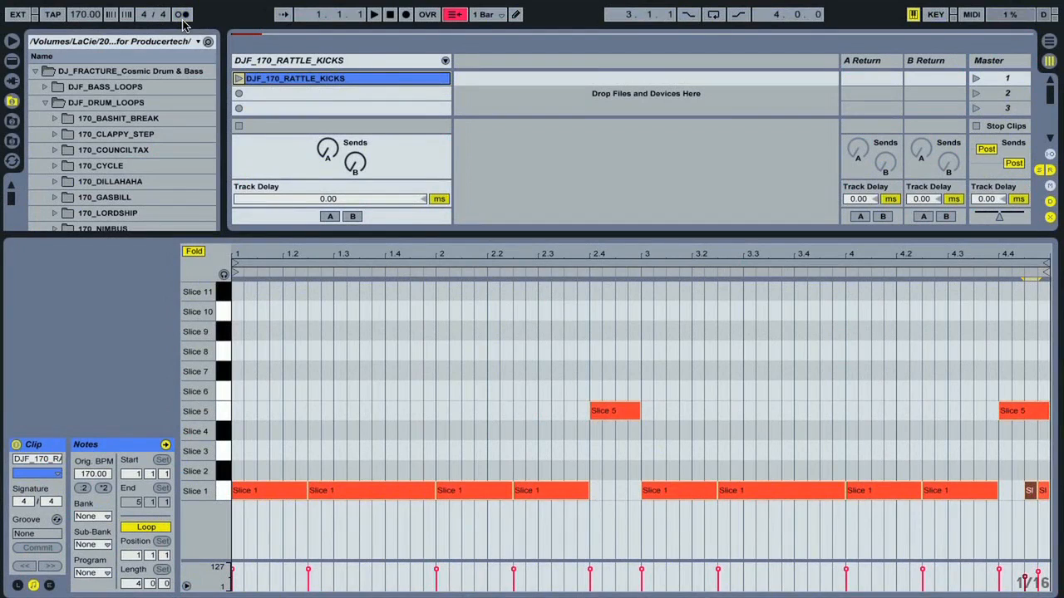
left_click(239, 79)
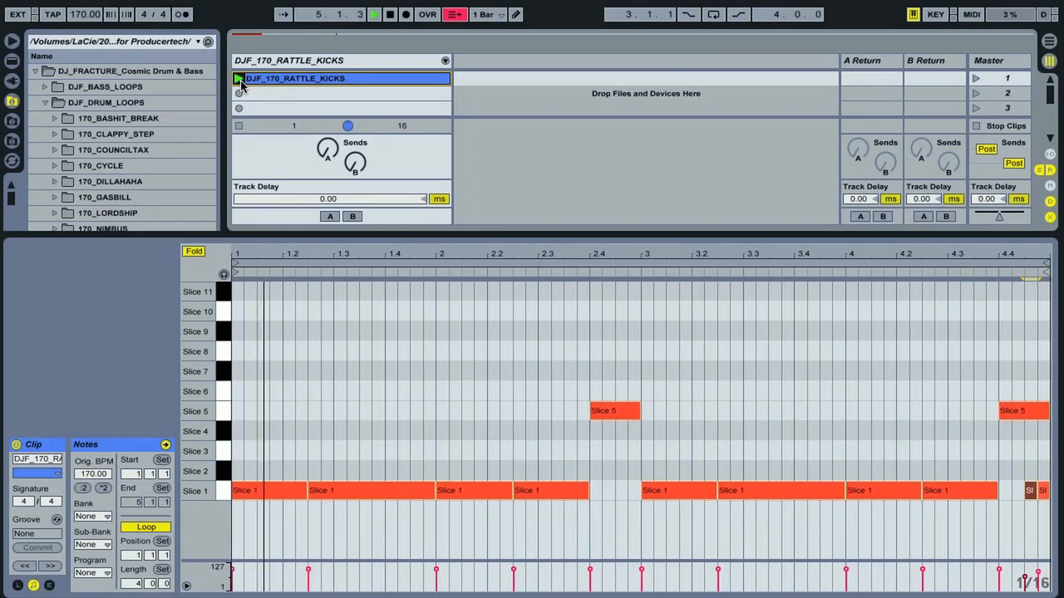
left_click(238, 127)
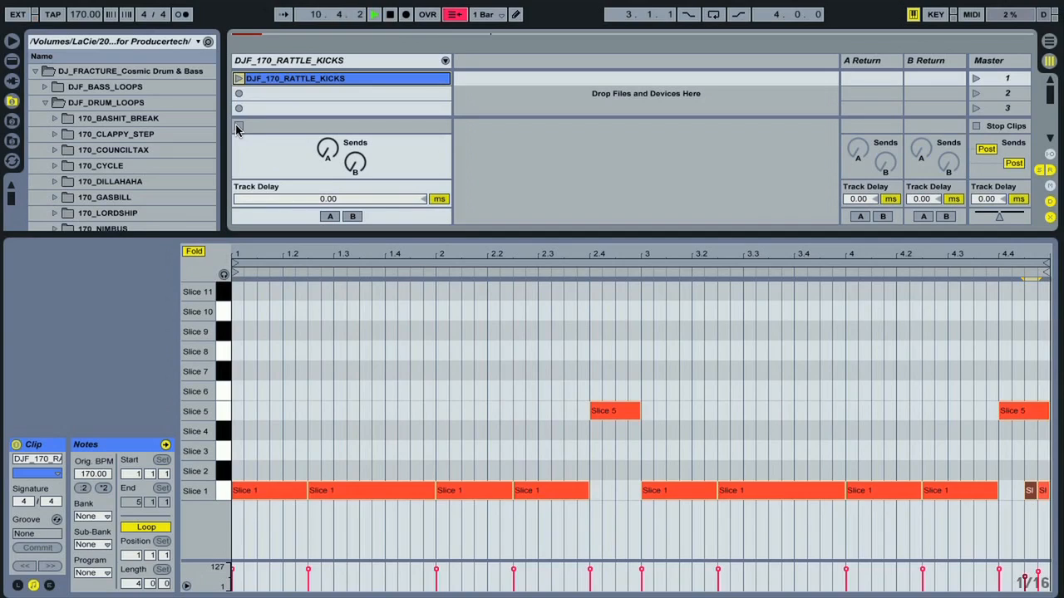
Show the sliced kick track's drum rack and turn its Sustain down to -inf dB.
left_click(283, 59)
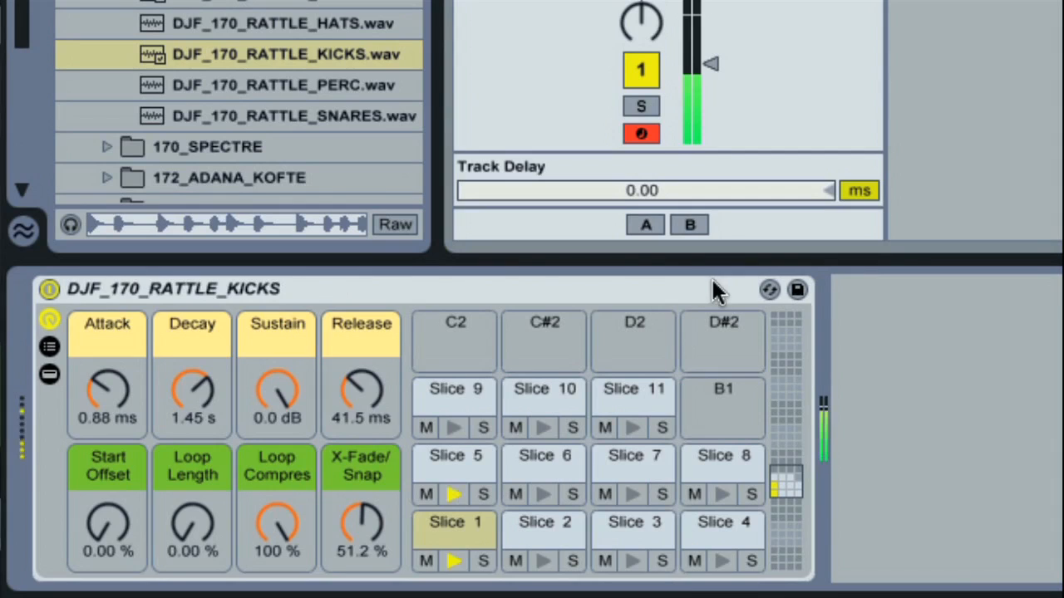
left_click(278, 391)
scroll(276, 382, "down", 20)
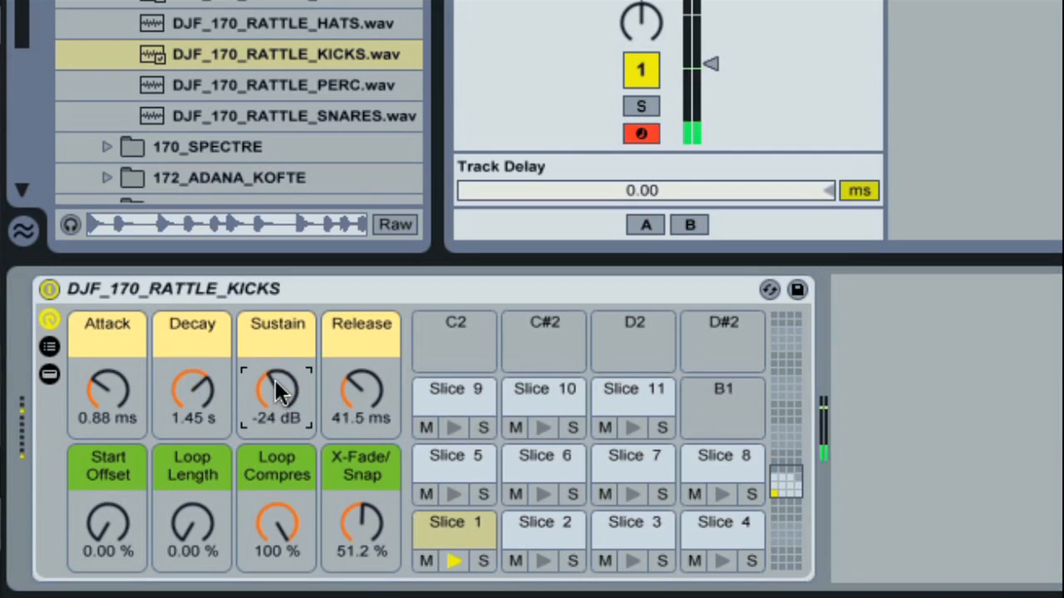
scroll(277, 387, "down", 8)
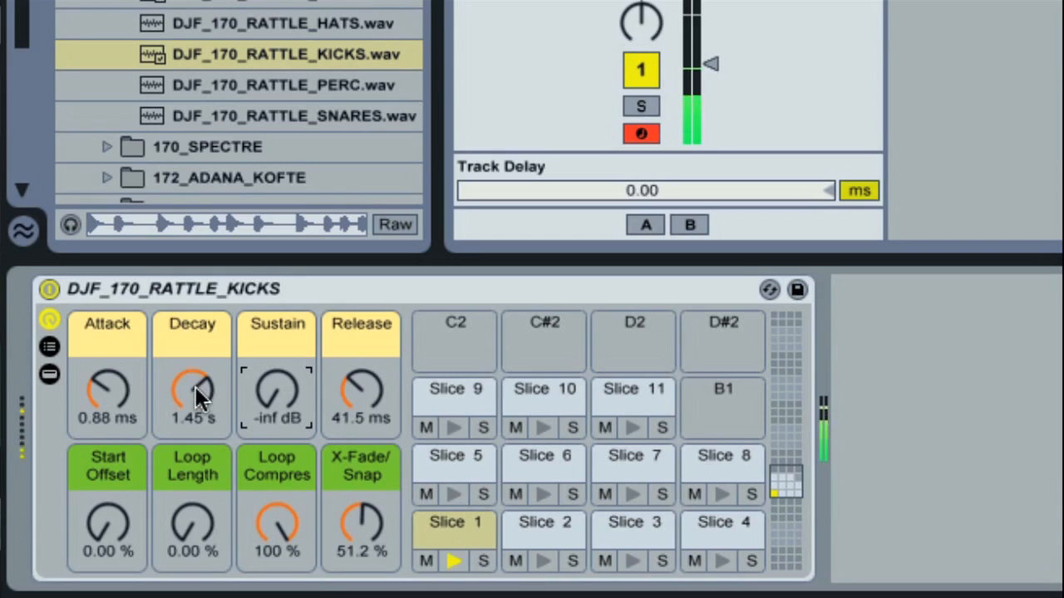
Shorten the kick rack's Decay to 166 ms and raise it slightly from there.
scroll(188, 387, "down", 10)
scroll(187, 386, "down", 6)
scroll(186, 383, "down", 3)
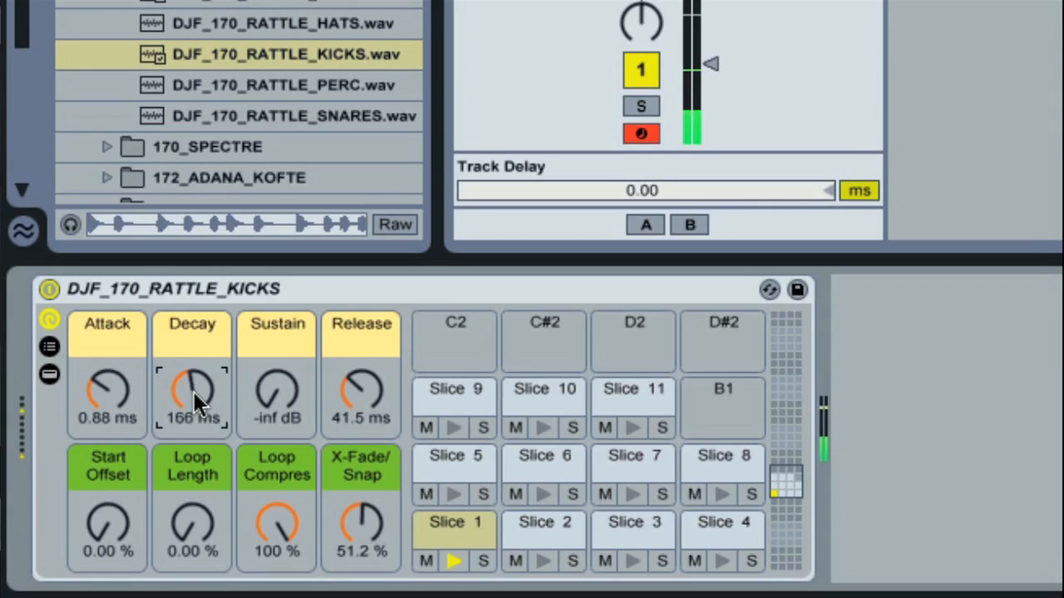
scroll(194, 391, "up", 4)
scroll(194, 392, "up", 1)
scroll(193, 392, "up", 2)
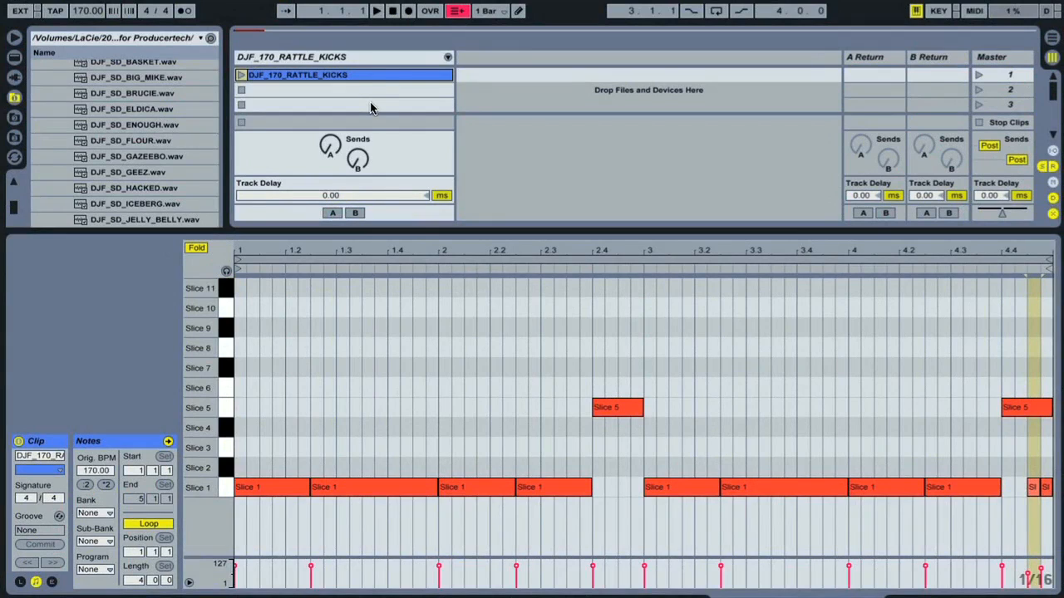
Add a new track holding an empty Drum Rack beside the sliced kick track.
left_click(13, 60)
left_click_drag(91, 116, 505, 57)
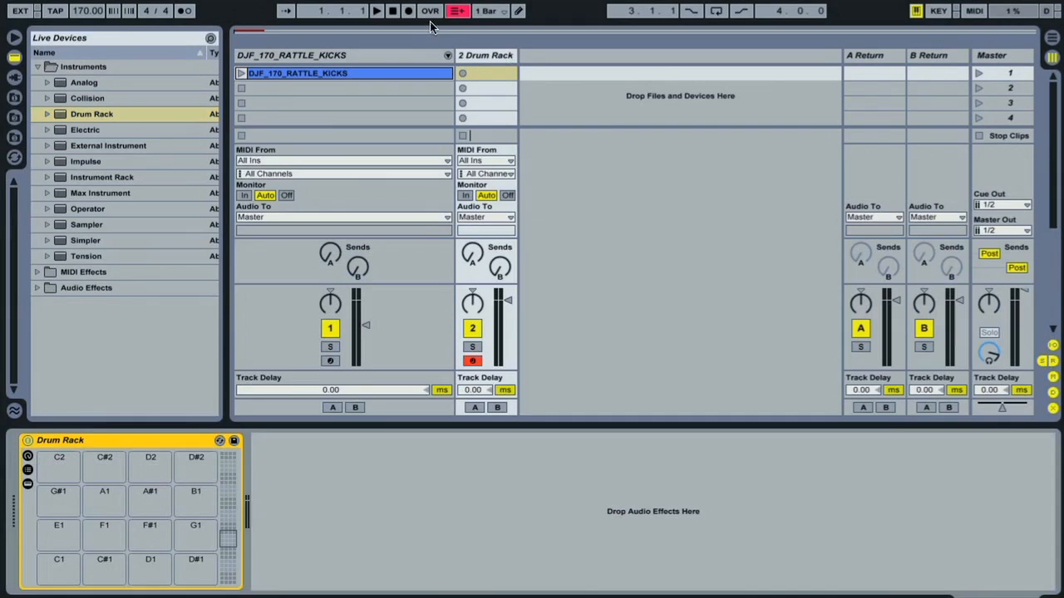
Load the DJF_SD_ROOM.wav snare sample onto the Drum Rack's C1 pad and audition it.
left_click(15, 98)
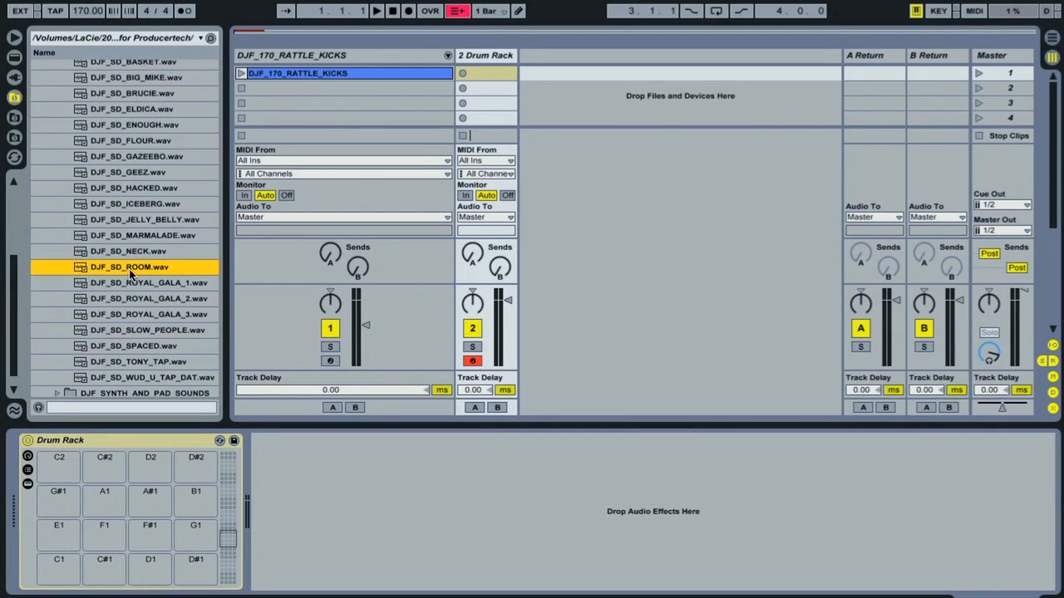
left_click_drag(120, 272, 61, 573)
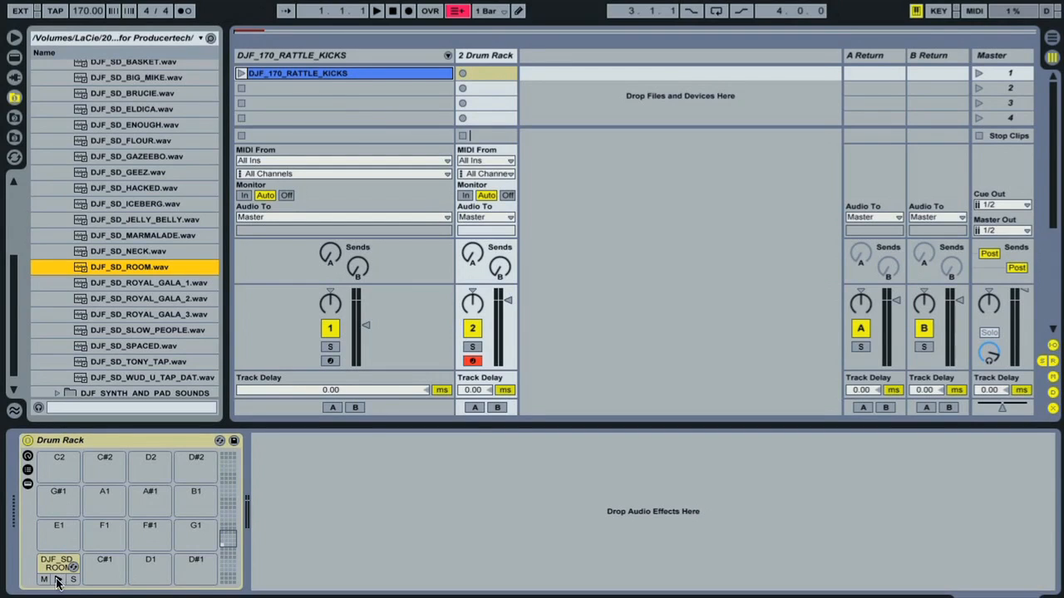
left_click(58, 581)
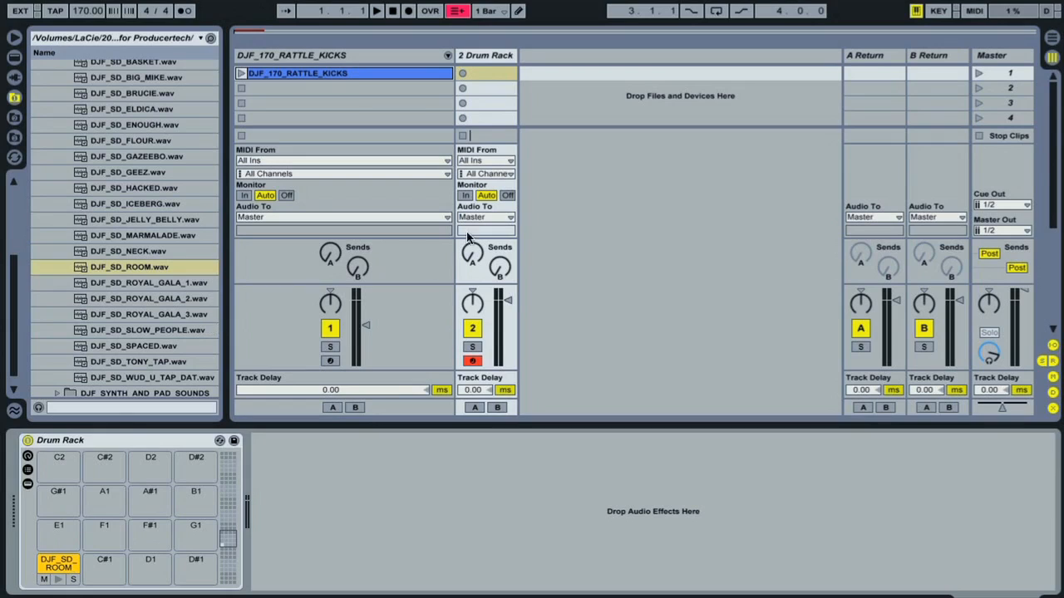
Create an empty MIDI clip in the first slot of the widened Drum Rack track and launch scene 1.
left_click_drag(515, 56, 669, 55)
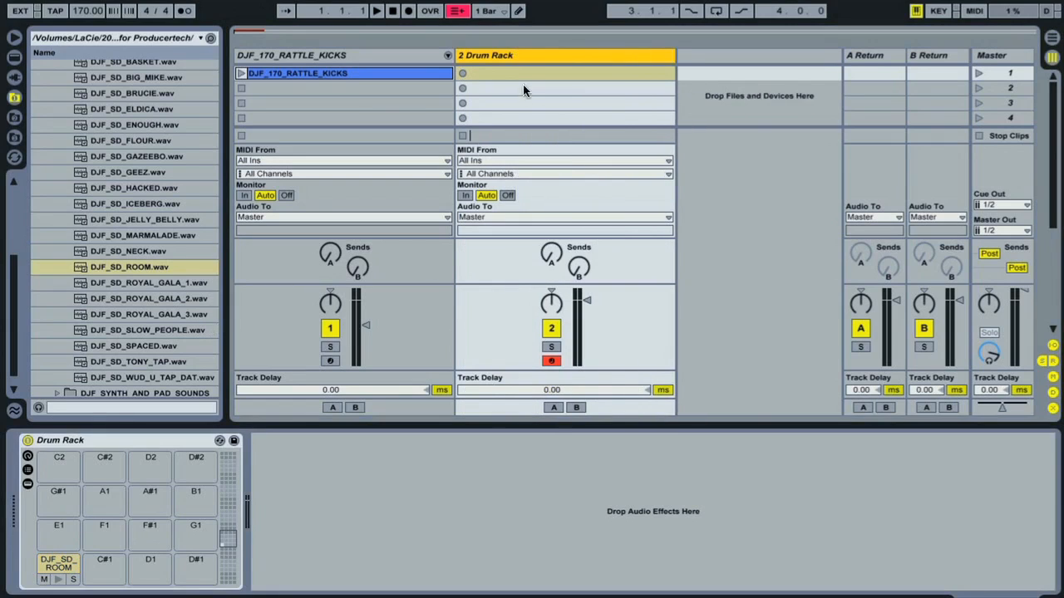
double_click(598, 74)
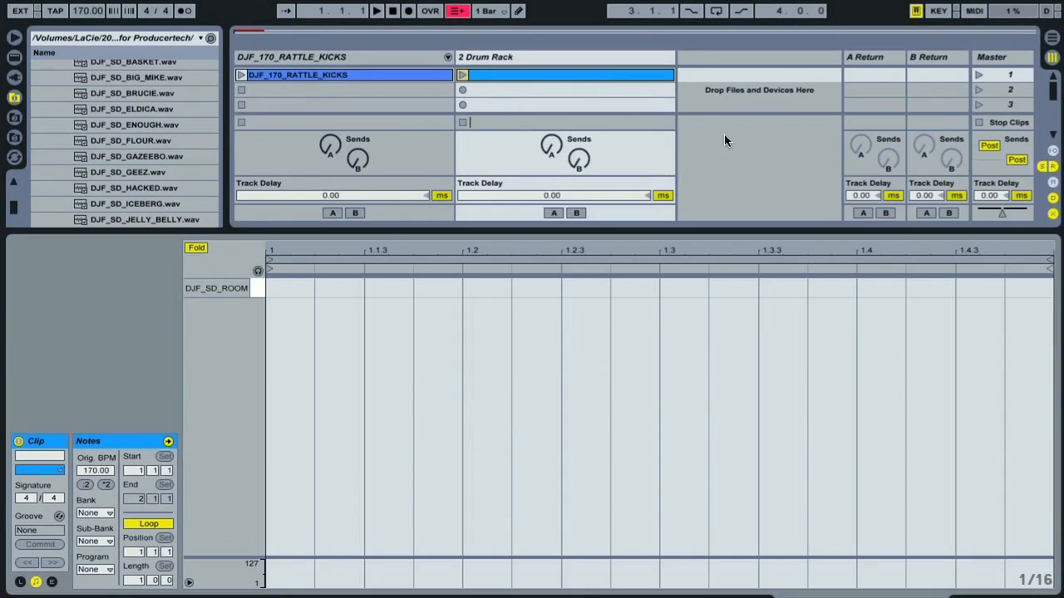
left_click(978, 76)
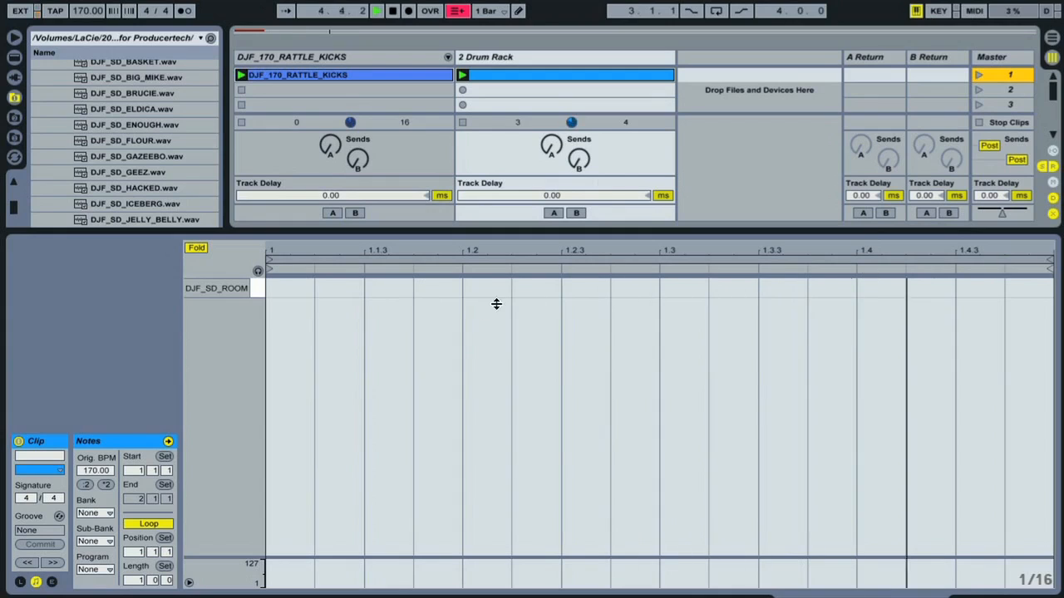
Draw two one-beat DJF_SD_ROOM snare notes starting at 1.2 and 1.3.3 in the clip, and stop playback after hearing them.
double_click(467, 286)
left_click_drag(508, 296, 645, 302)
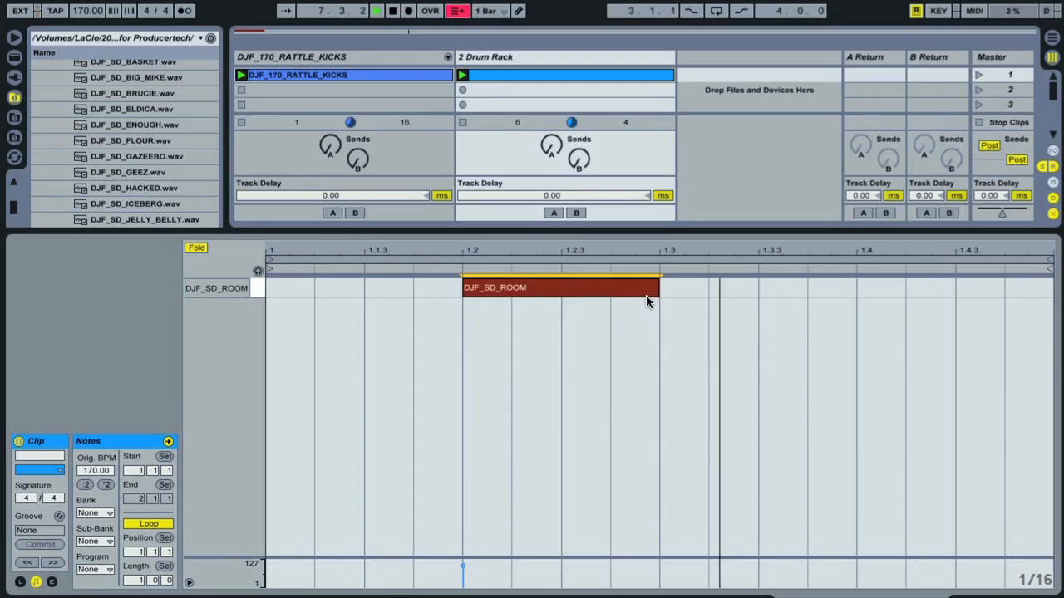
mouse_move(520, 299)
left_mouse_down()
mouse_move(773, 314)
mouse_move(800, 301)
left_mouse_up()
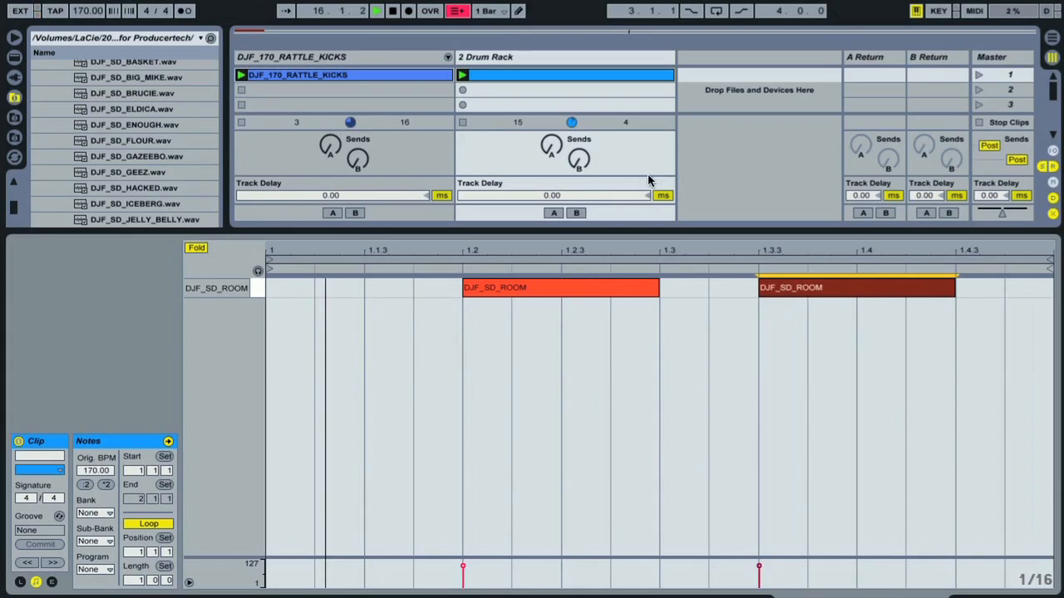
left_click(396, 11)
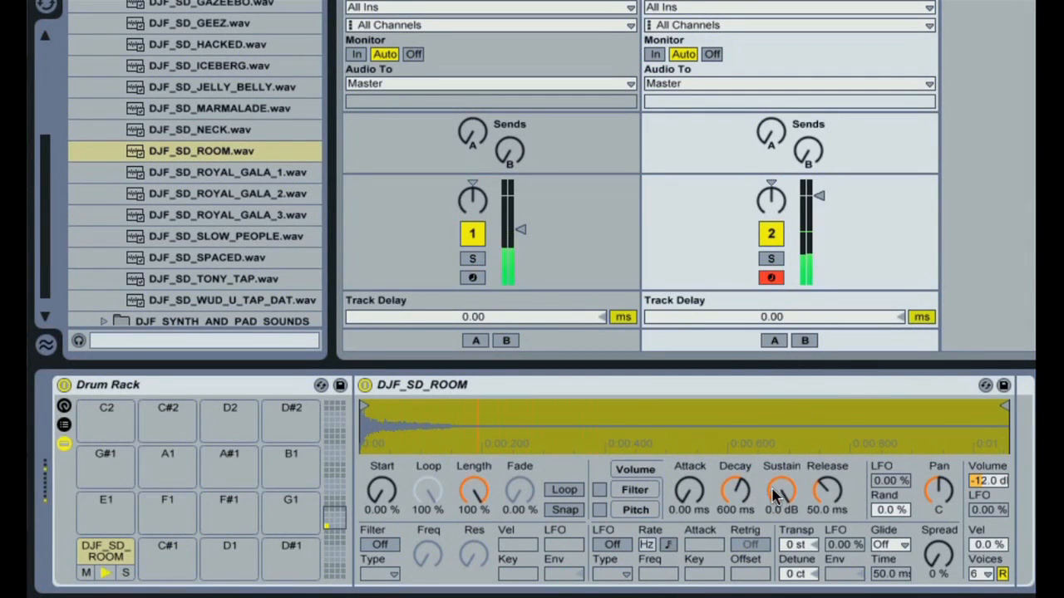
Set the snare sample's Sustain to -inf dB and Decay to 908 ms, and adjust its transposition.
left_click_drag(784, 491, 784, 532)
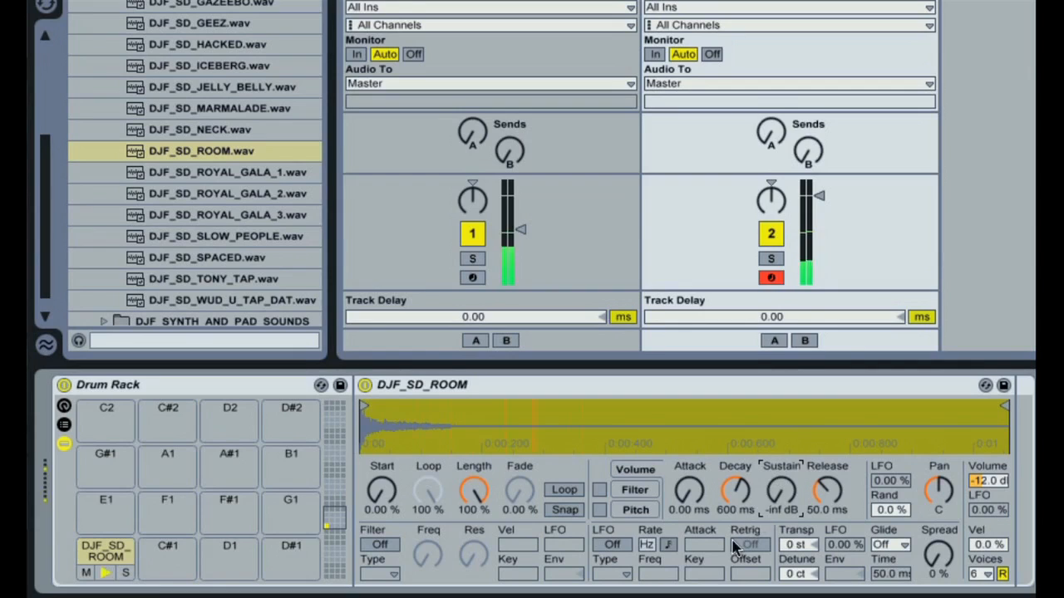
left_click_drag(742, 507, 745, 504)
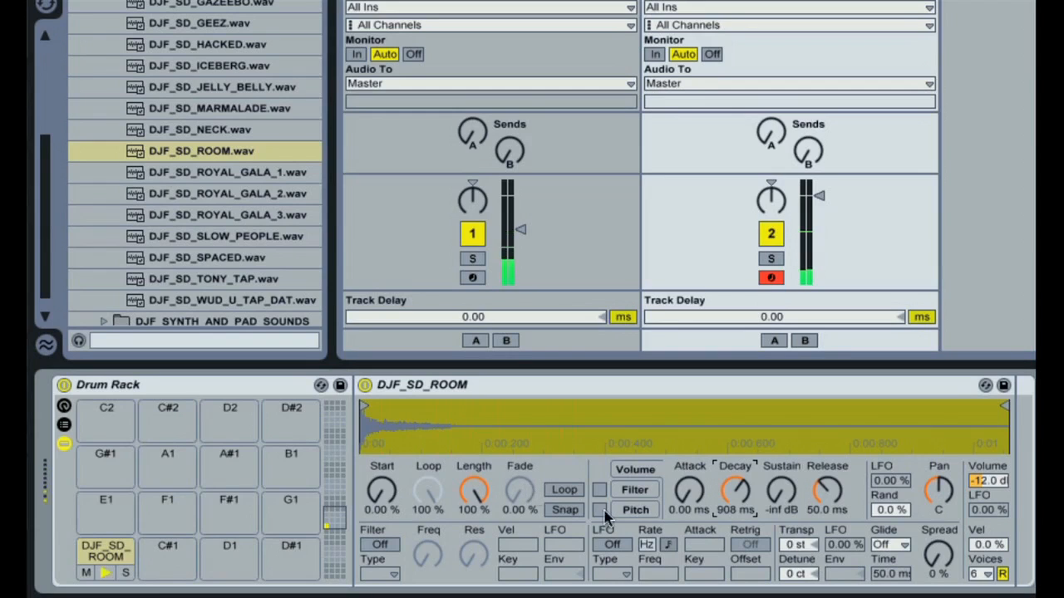
left_click_drag(805, 547, 806, 549)
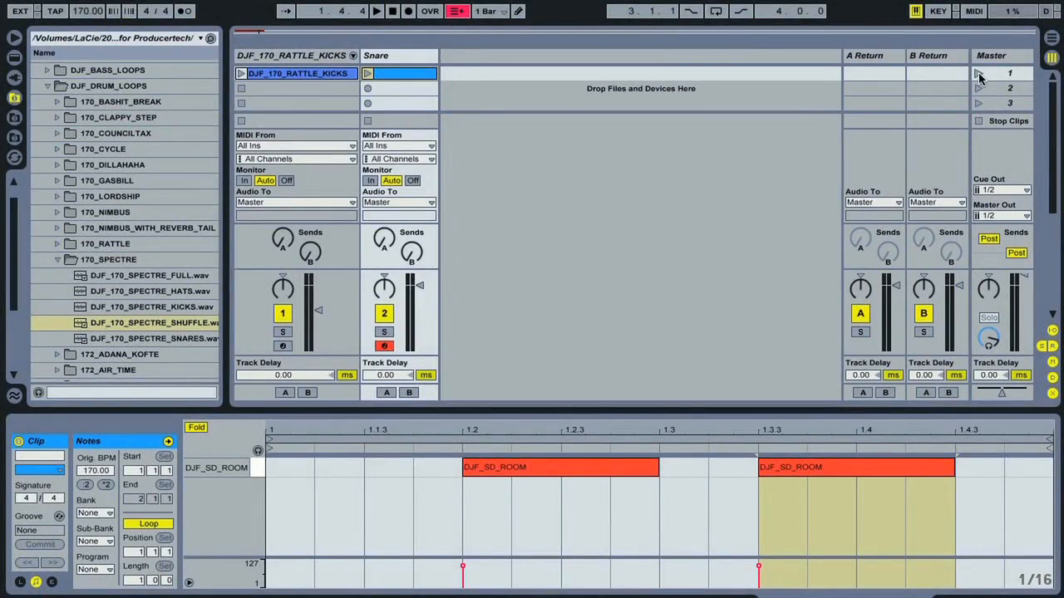
With scene 1 playing, launch DJF_170_SPECTRE_SHUFFLE.wav as a clip on a new audio track and lower that track's volume.
left_click(978, 74)
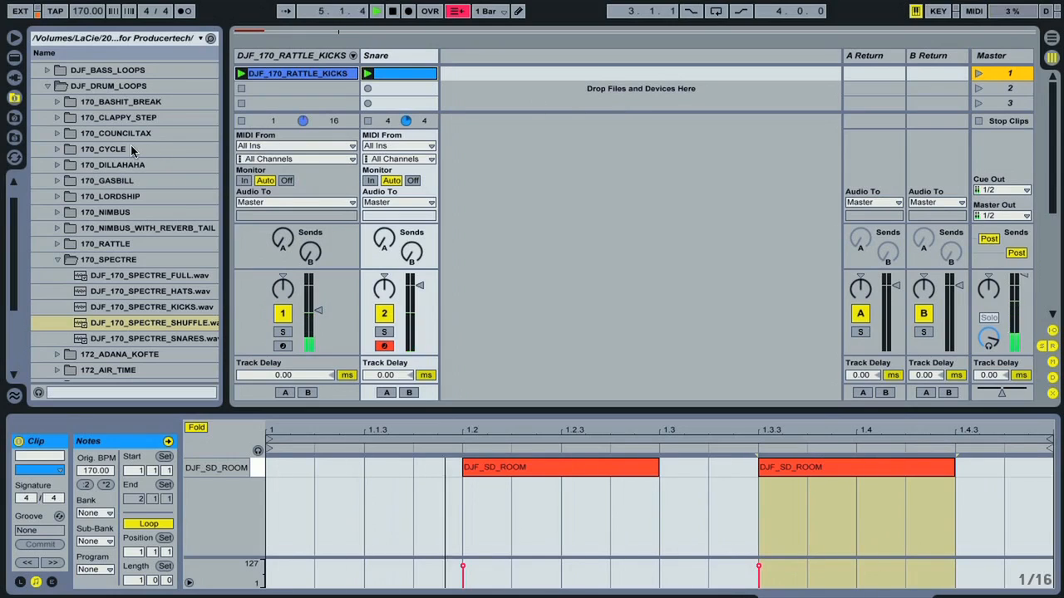
scroll(152, 94, "up", 2)
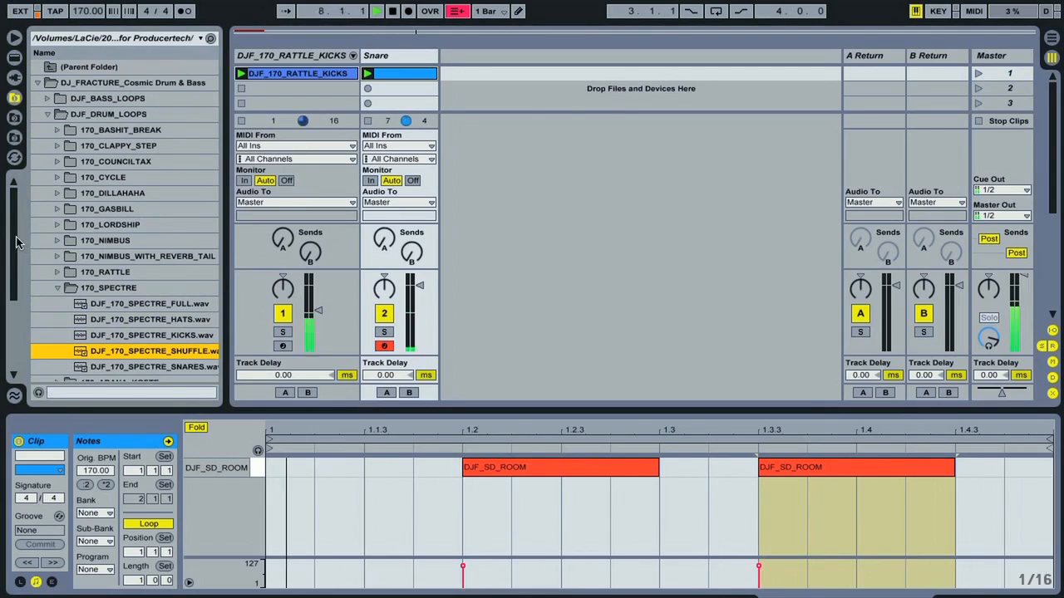
scroll(116, 266, "down", 5)
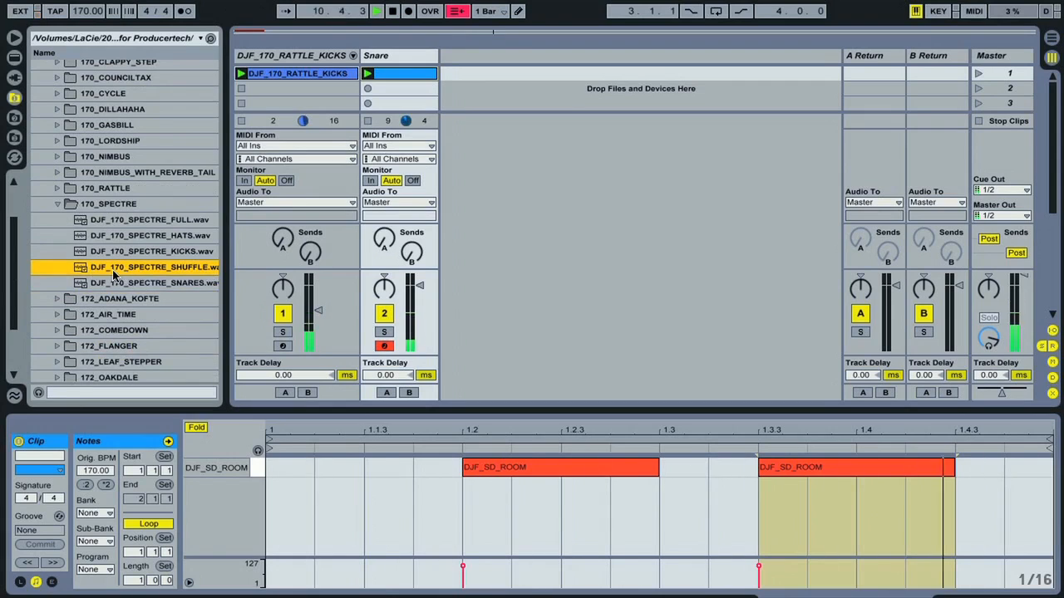
left_click_drag(126, 273, 453, 73)
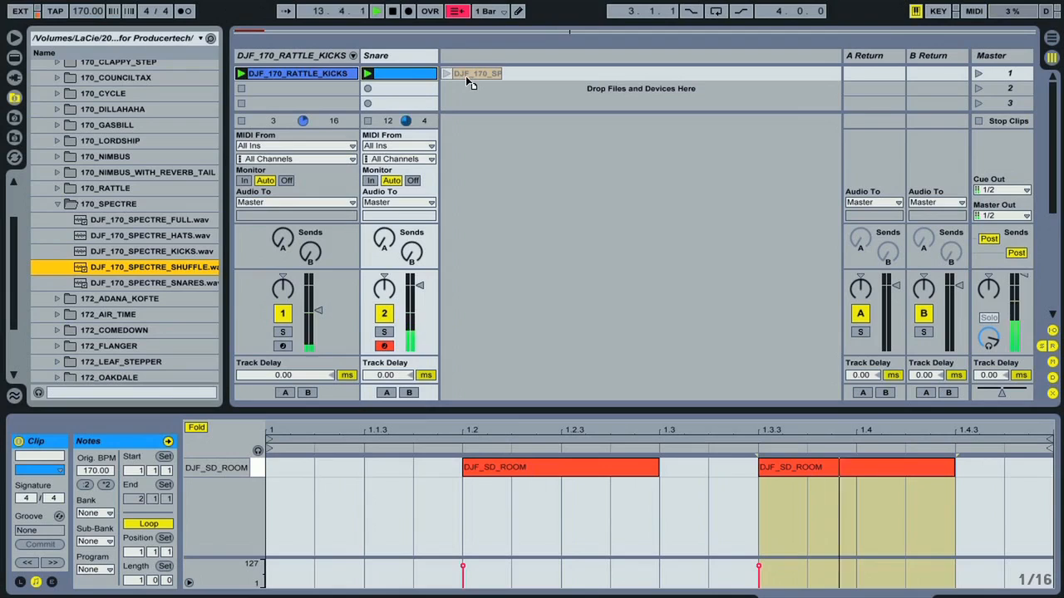
left_click_drag(467, 75, 467, 75)
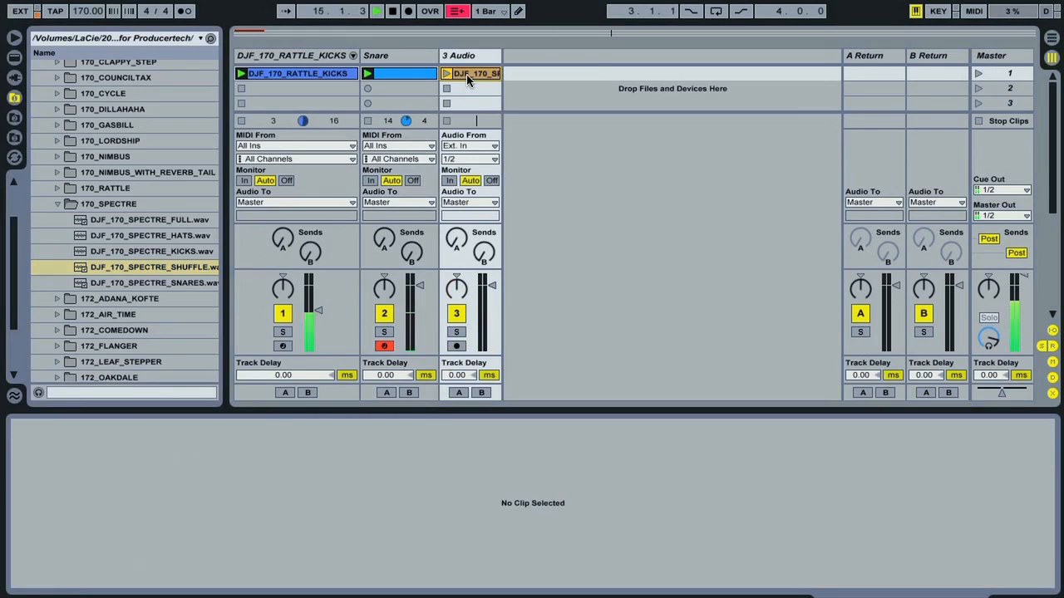
left_click(446, 74)
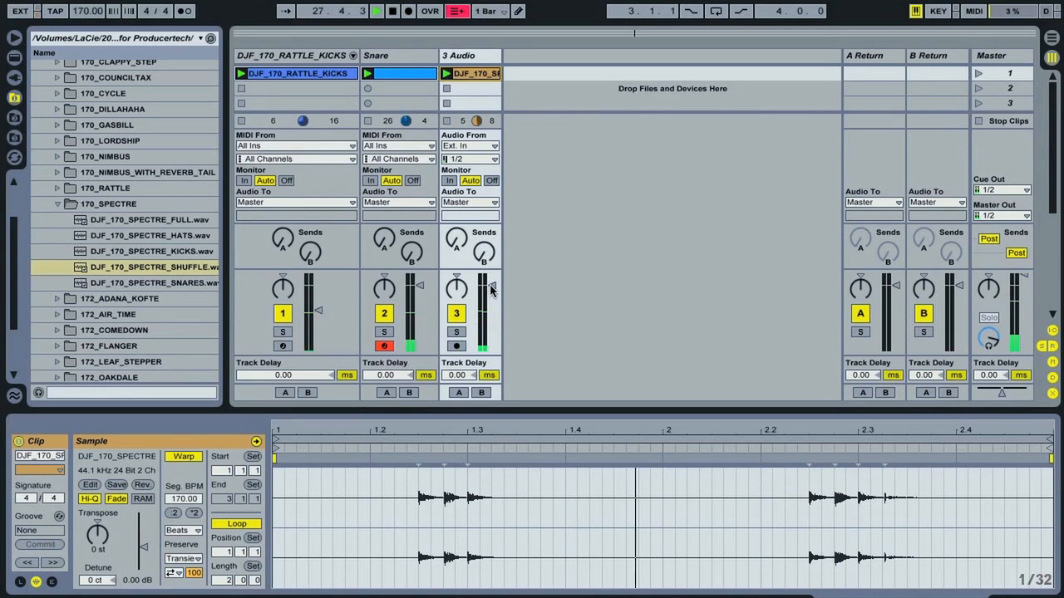
left_click_drag(490, 288, 489, 309)
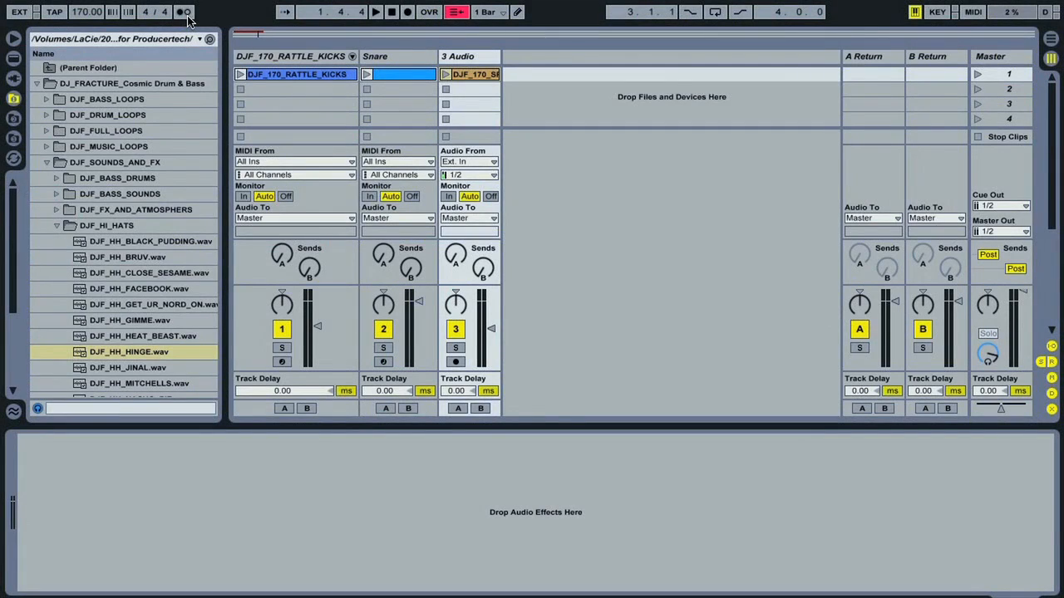
Add a new Drum Rack track after the shuffle track and load DJF_HH_HINGE.wav onto its C1 pad.
left_click(12, 59)
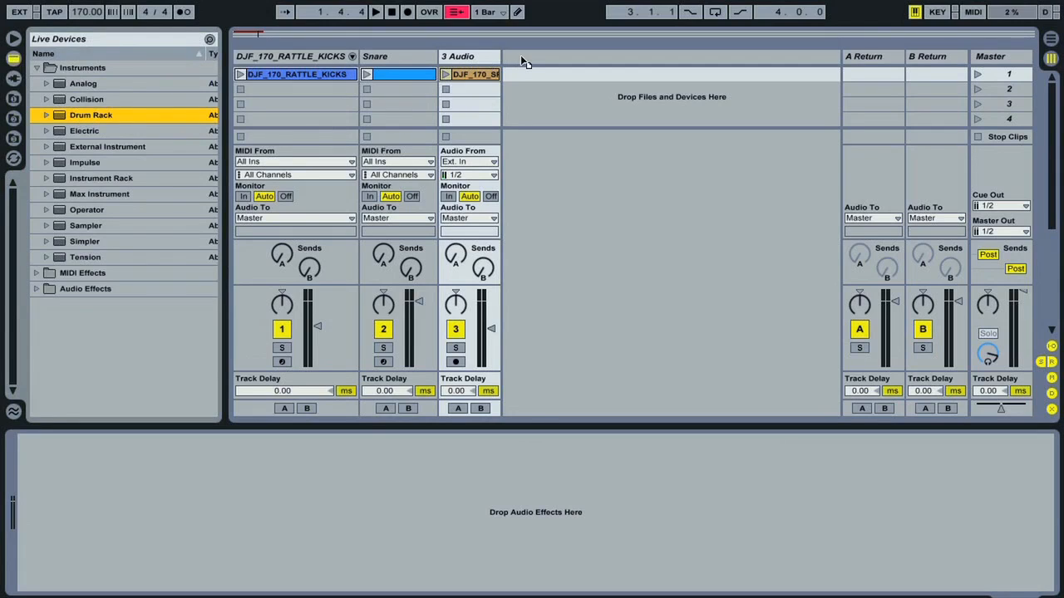
left_click_drag(521, 56, 522, 57)
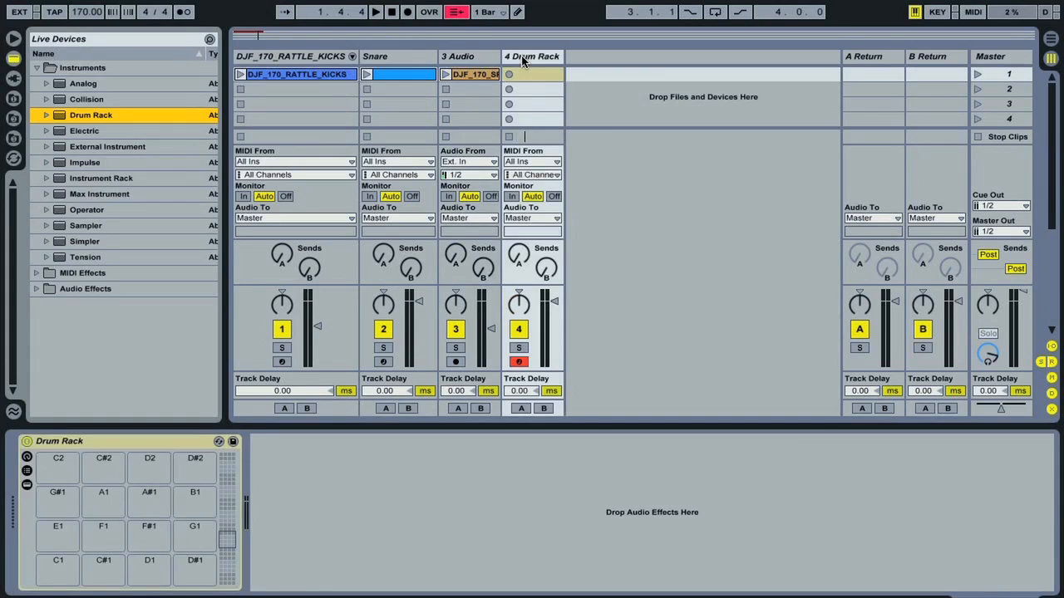
left_click(14, 98)
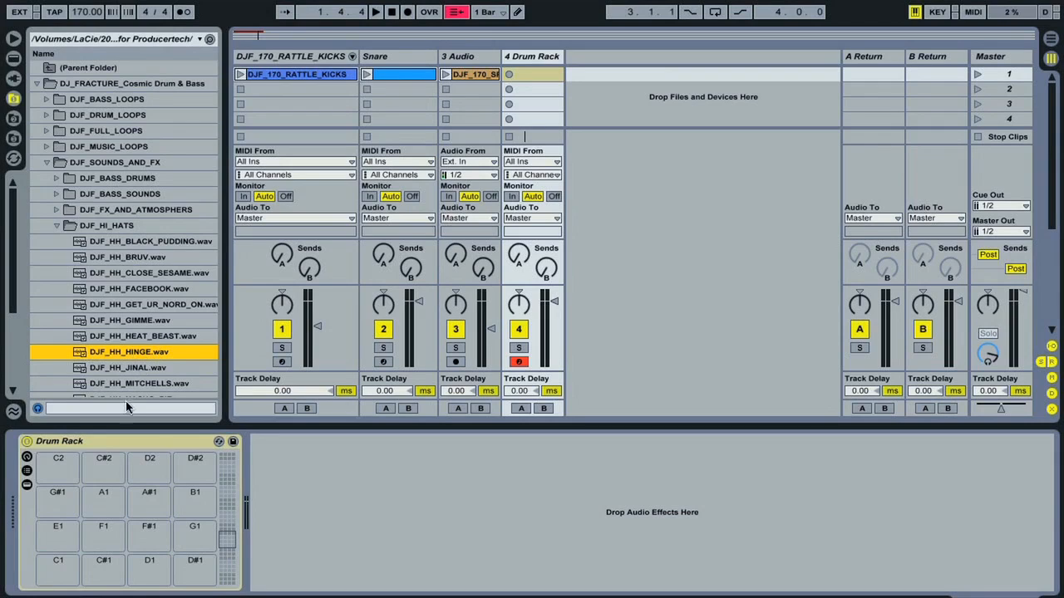
left_click(37, 409)
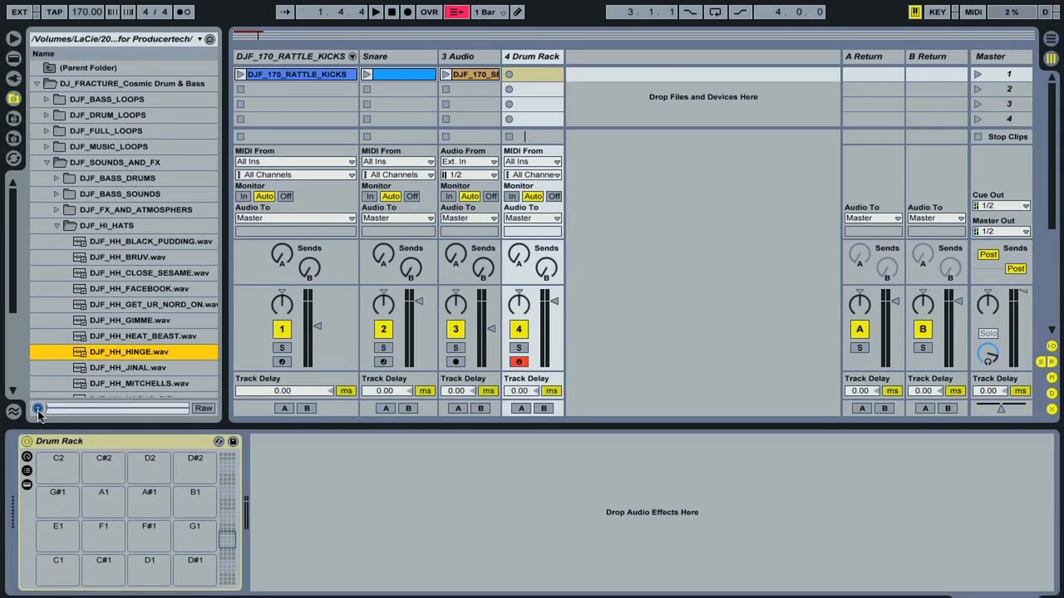
left_click_drag(133, 355, 53, 580)
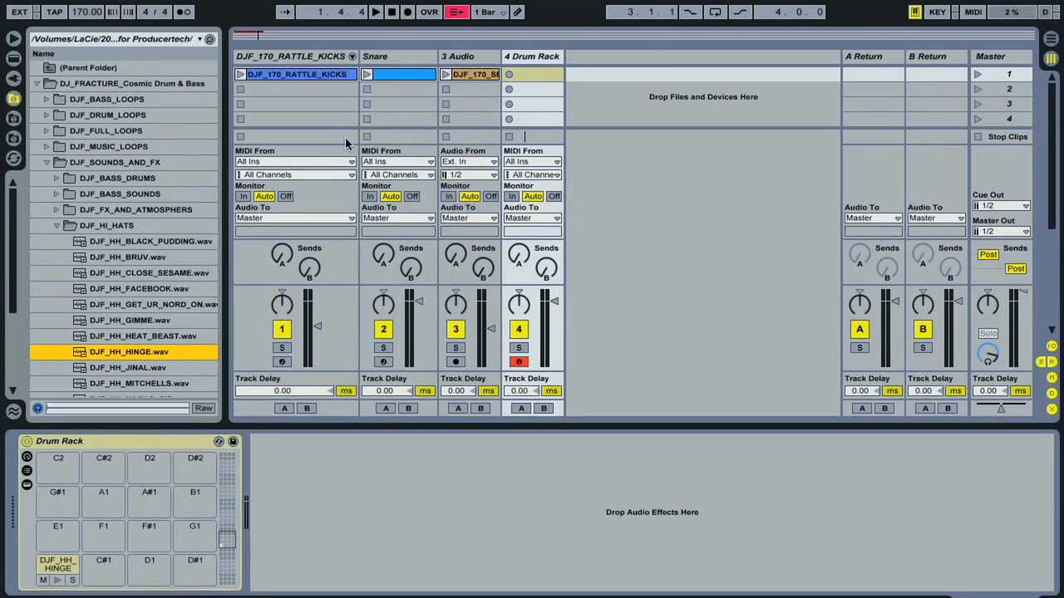
Create a MIDI clip in the new Drum Rack track's first slot and fill its bar with sixteen 1/16 hi-hat notes.
double_click(526, 73)
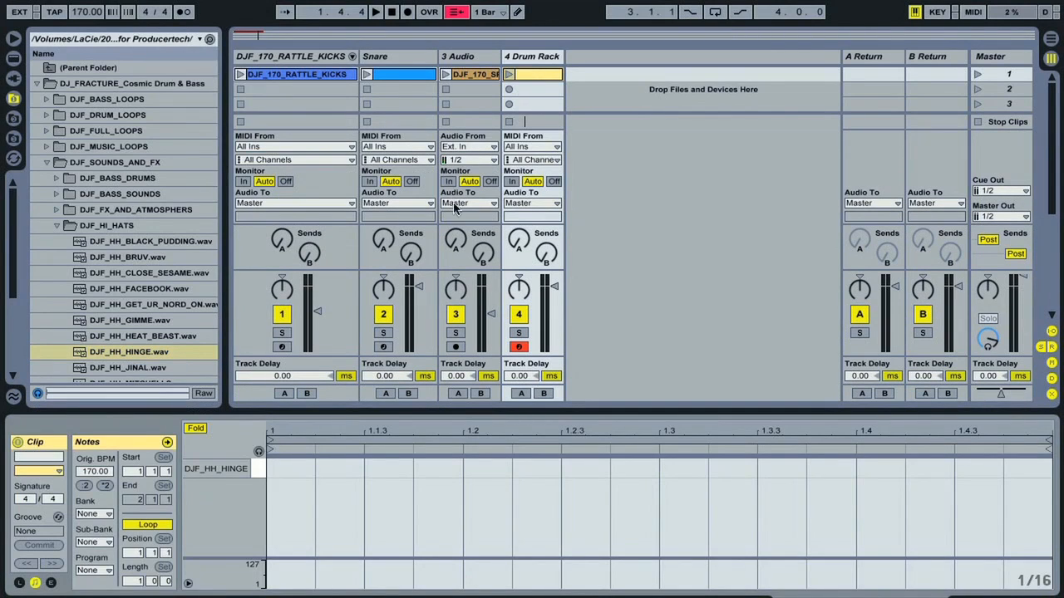
left_click_drag(405, 407, 397, 274)
double_click(278, 330)
double_click(338, 334)
double_click(374, 333)
double_click(435, 333)
double_click(488, 333)
double_click(538, 334)
double_click(586, 333)
double_click(629, 334)
double_click(681, 333)
double_click(732, 333)
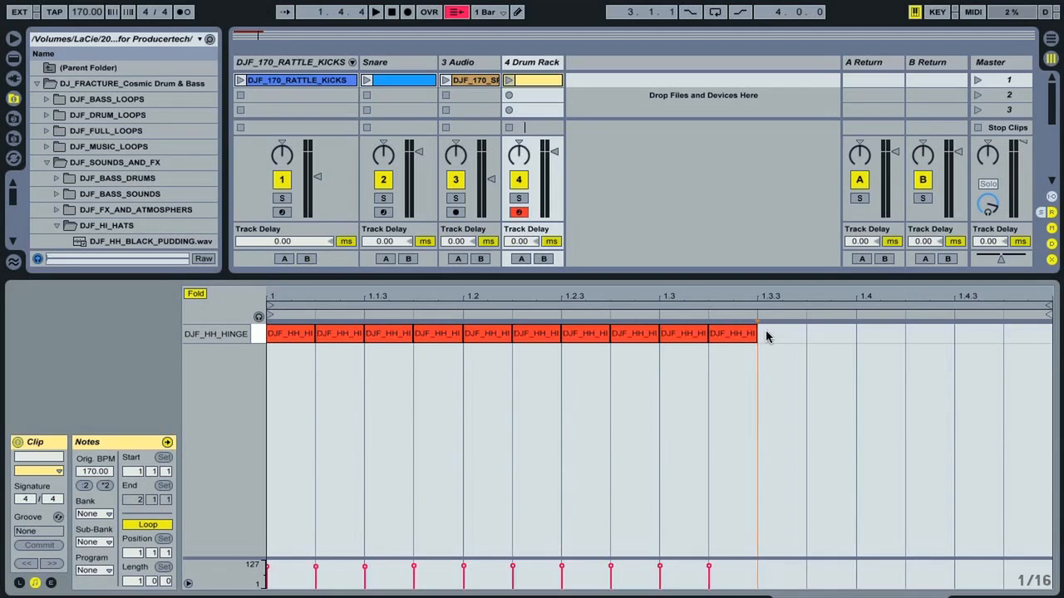
double_click(781, 333)
double_click(829, 333)
double_click(878, 333)
double_click(928, 333)
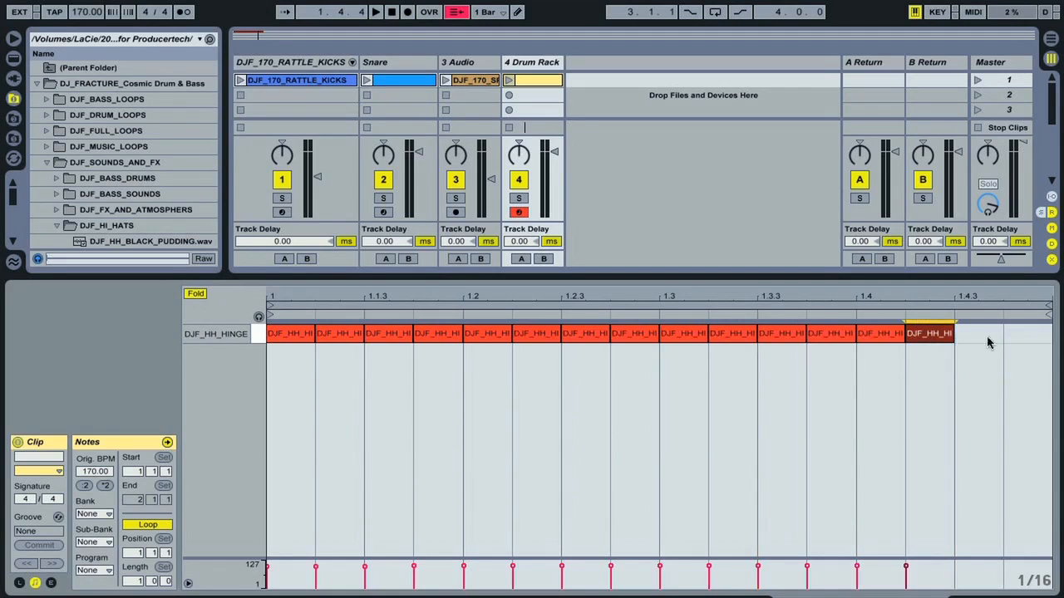
double_click(980, 333)
double_click(1028, 333)
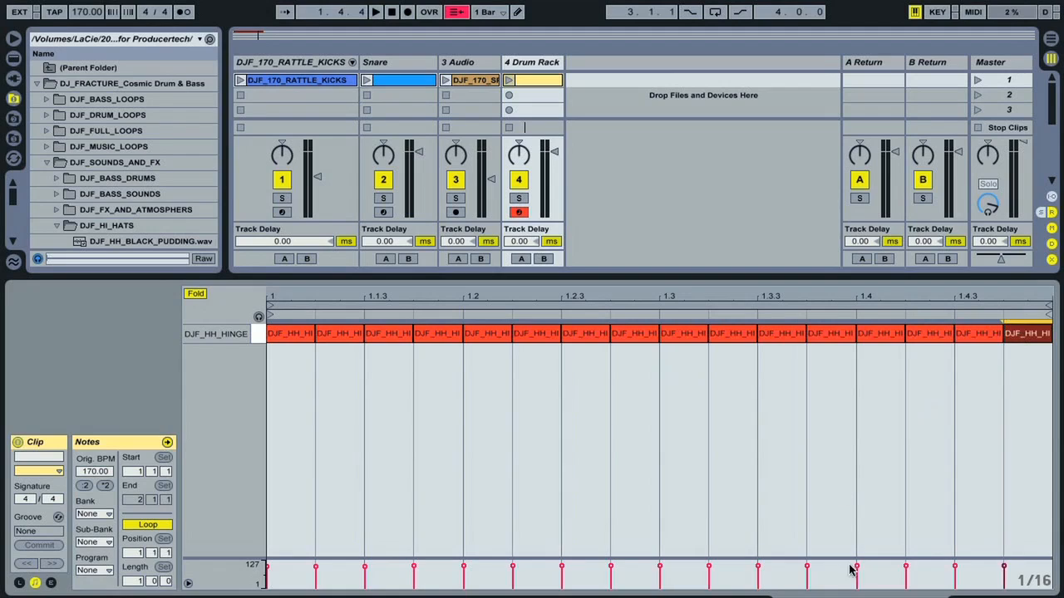
Enlarge the velocity lane, set the hi-hat pad's velocity-to-volume amount to 100 %, and lower the hi-hat track's volume.
left_click_drag(850, 560, 835, 430)
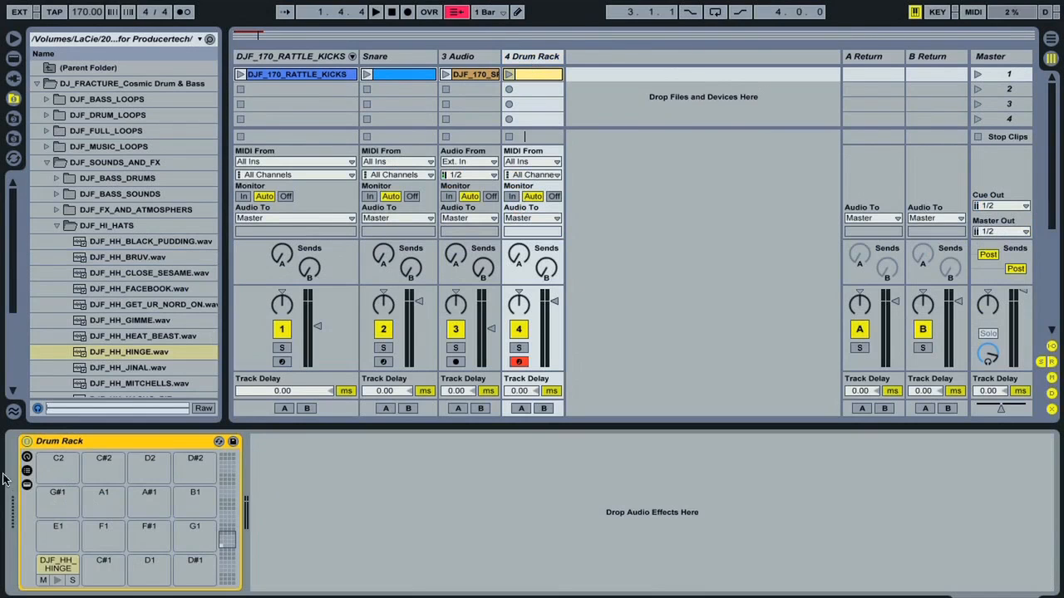
left_click(57, 564)
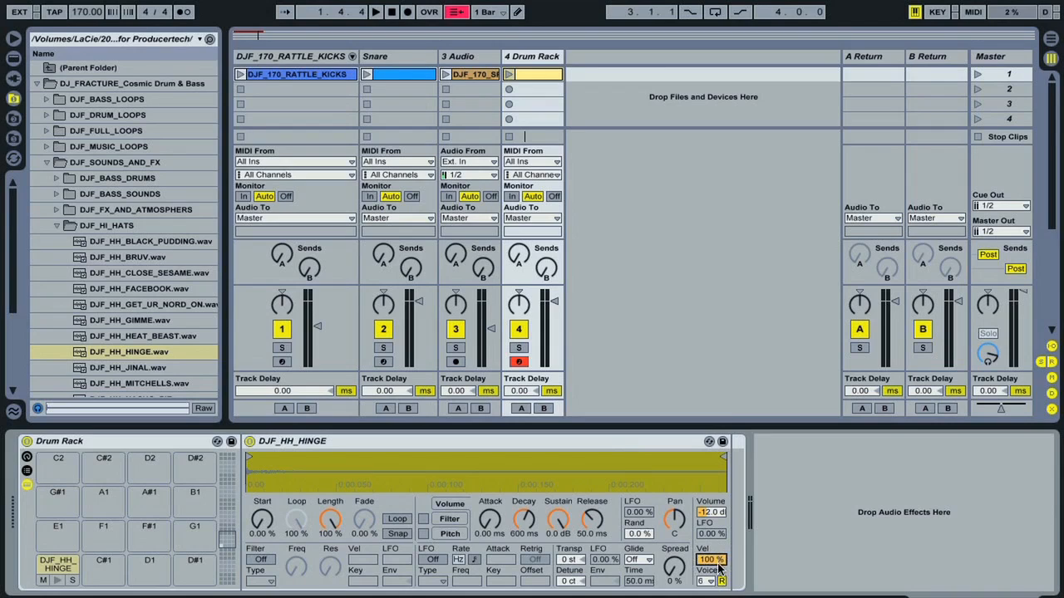
left_click(551, 304)
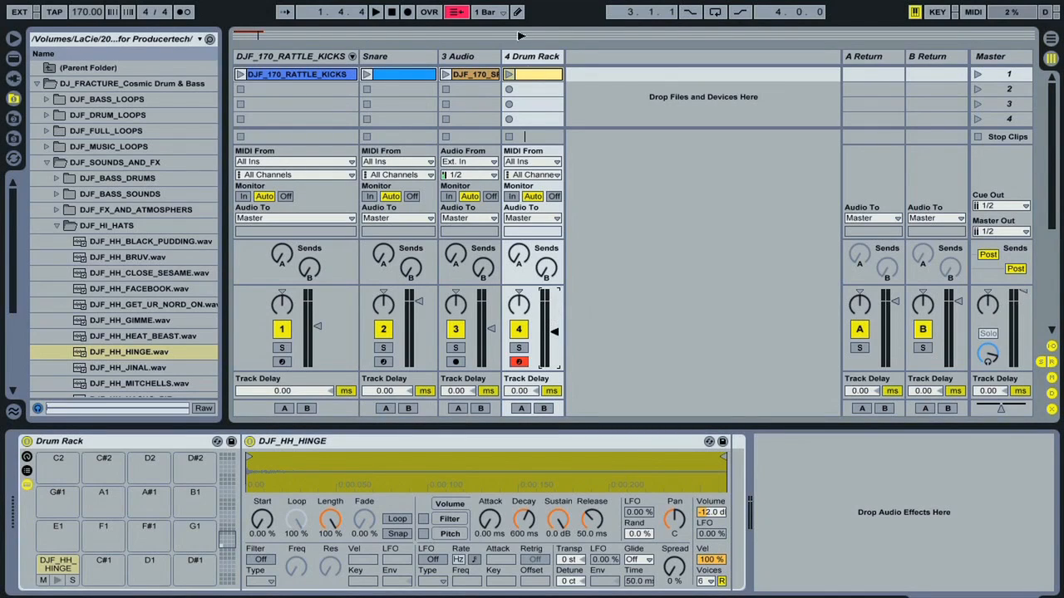
Select every second hi-hat note in the bar and lower their velocities to about 64.
double_click(530, 75)
left_click(339, 333)
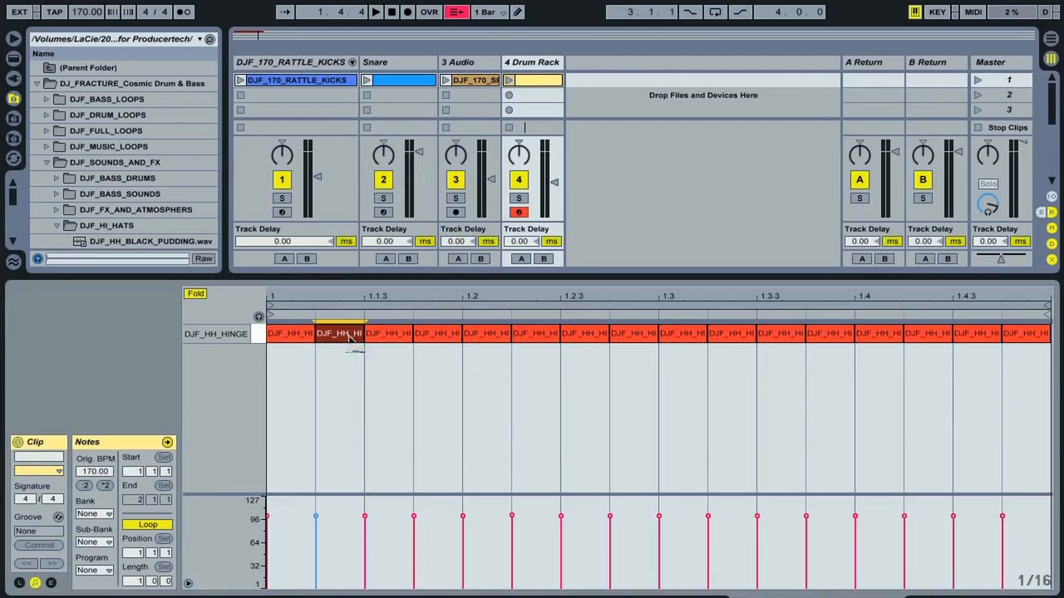
left_click(427, 339, "shift")
left_click(525, 344, "shift")
left_click(635, 334, "shift")
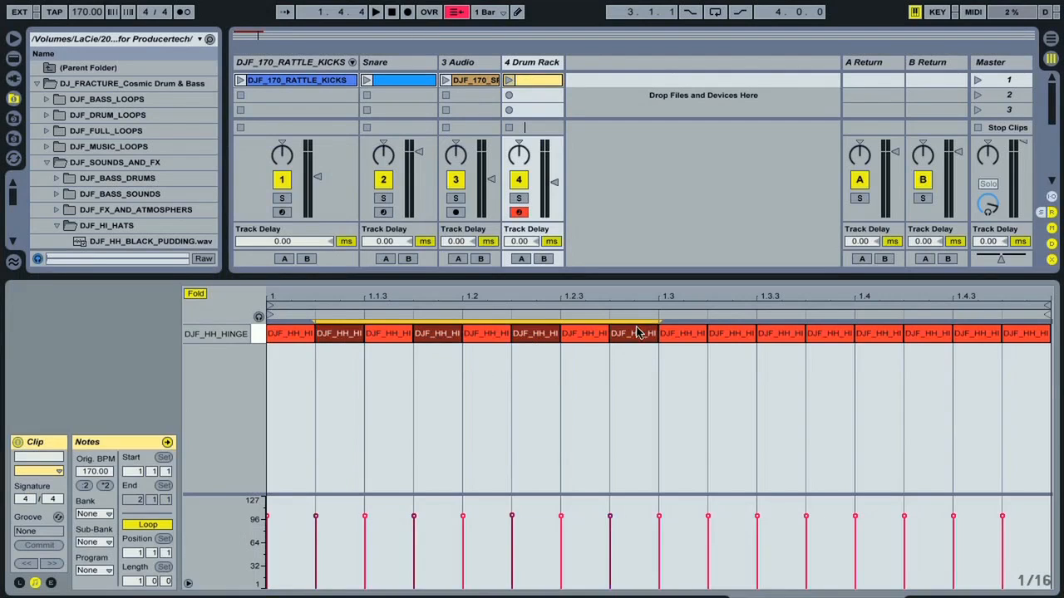
left_click(734, 337, "shift")
left_click(814, 343, "shift")
left_click(931, 341, "shift")
left_click(1025, 339, "shift")
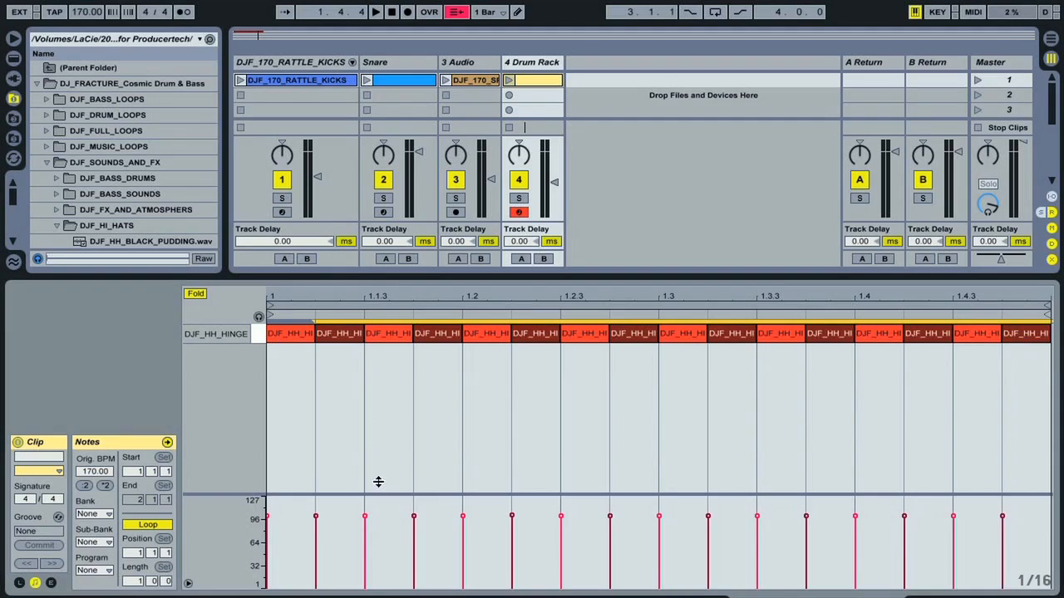
left_click_drag(315, 520, 316, 543)
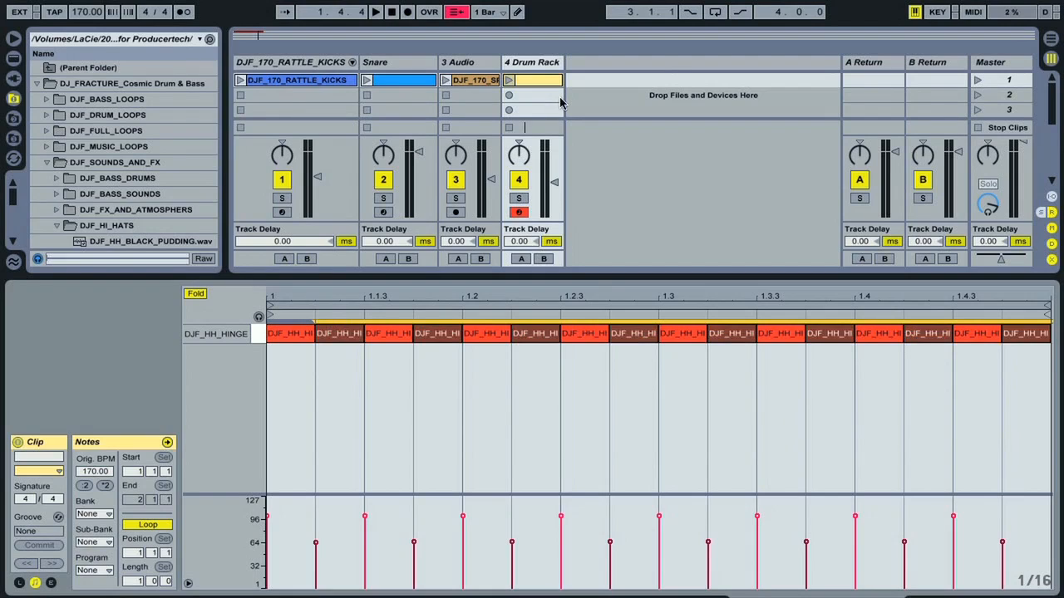
Launch scene 1 and, with the hi-hat track temporarily soloed, raise the selected notes' velocities to about 75.
left_click(976, 82)
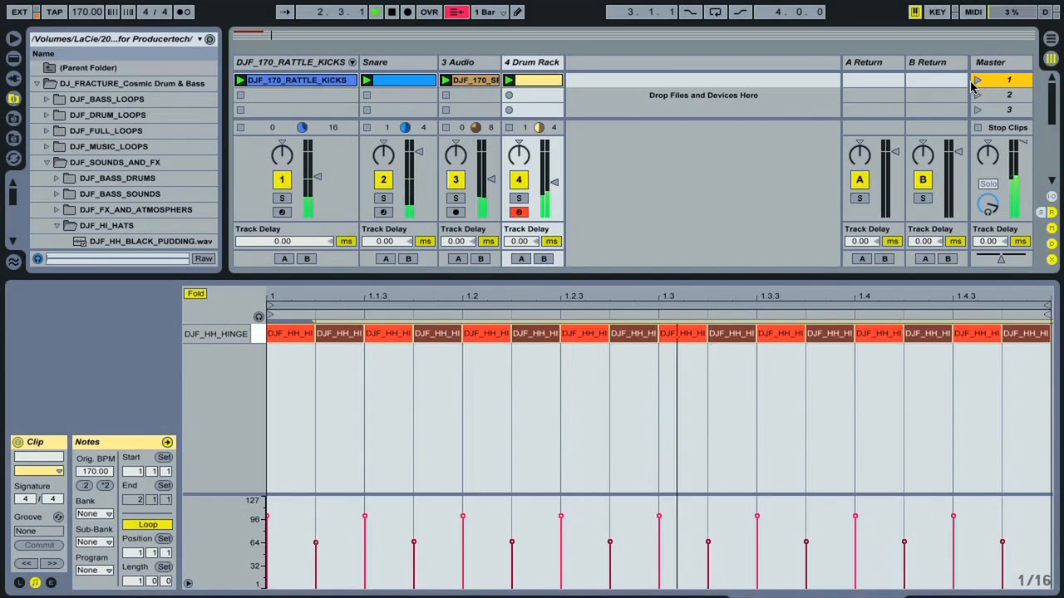
left_click(519, 199)
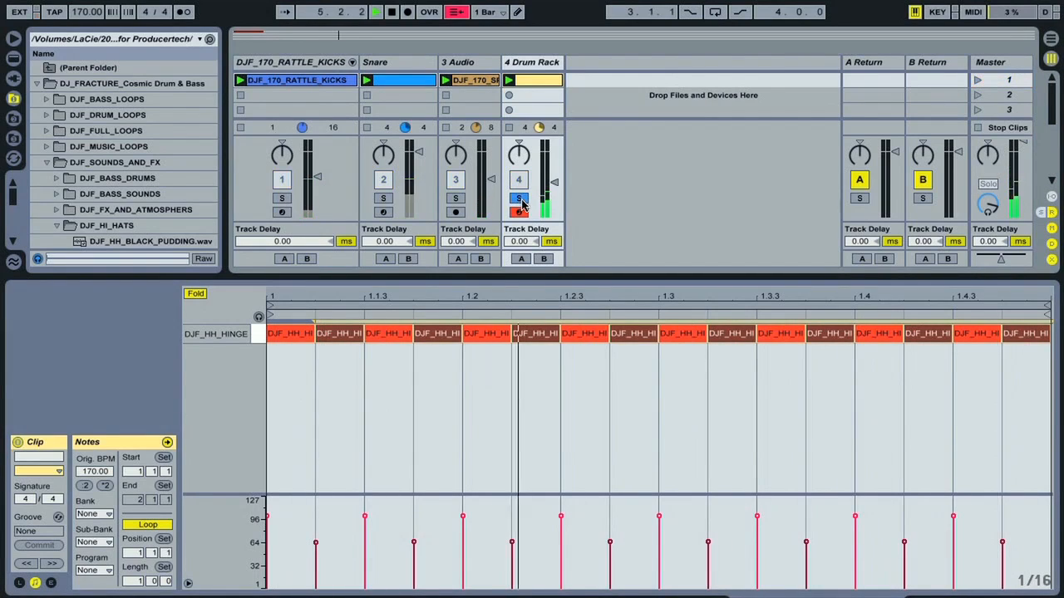
mouse_move(315, 544)
left_mouse_down()
mouse_move(316, 574)
mouse_move(316, 534)
left_mouse_up()
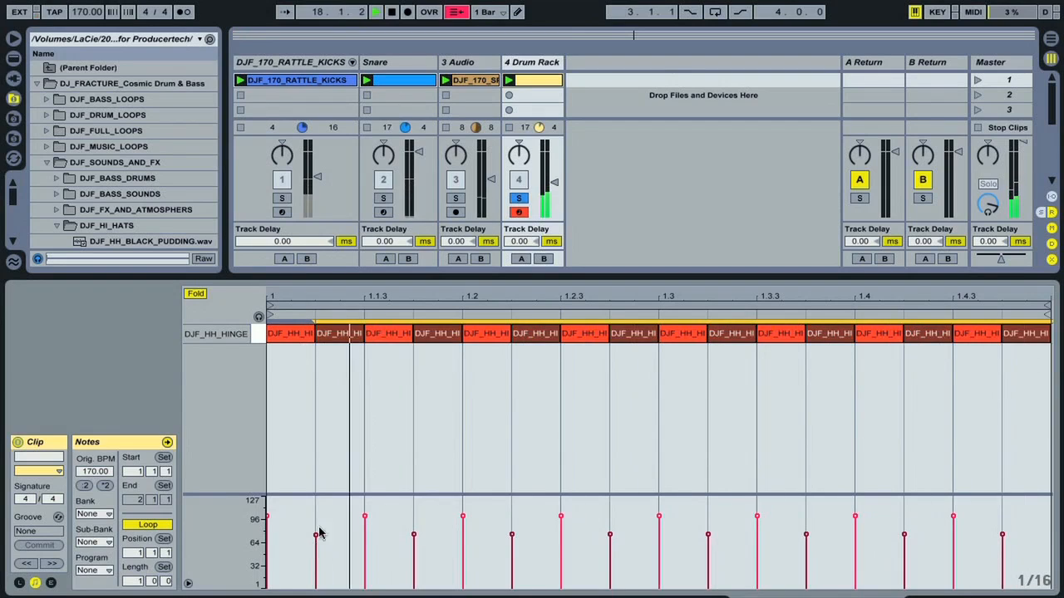
left_click(518, 198)
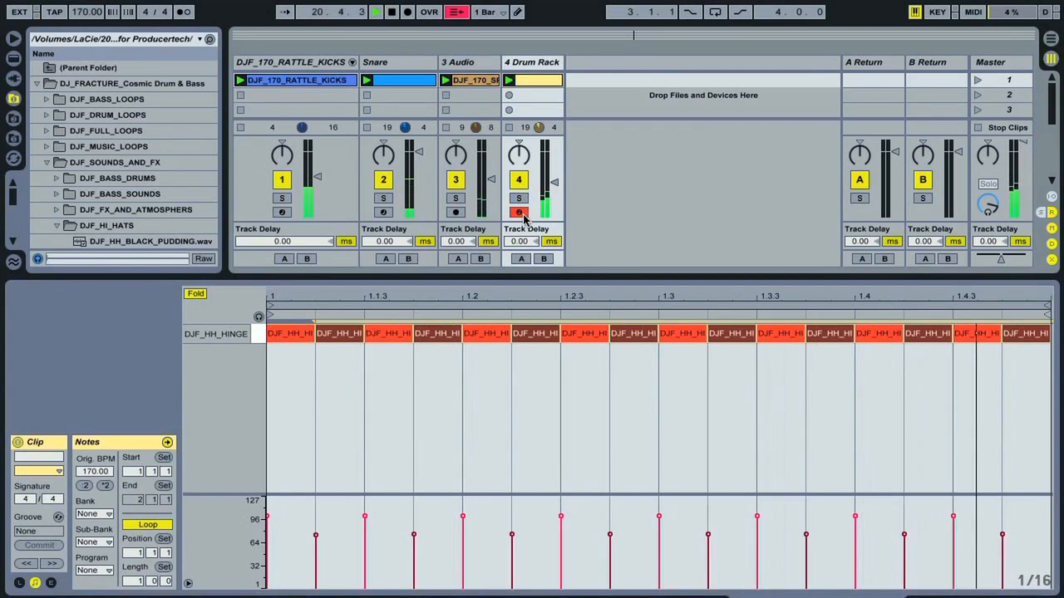
Set the hi-hat sample's Sustain to -inf dB in the Drum Rack.
double_click(536, 64)
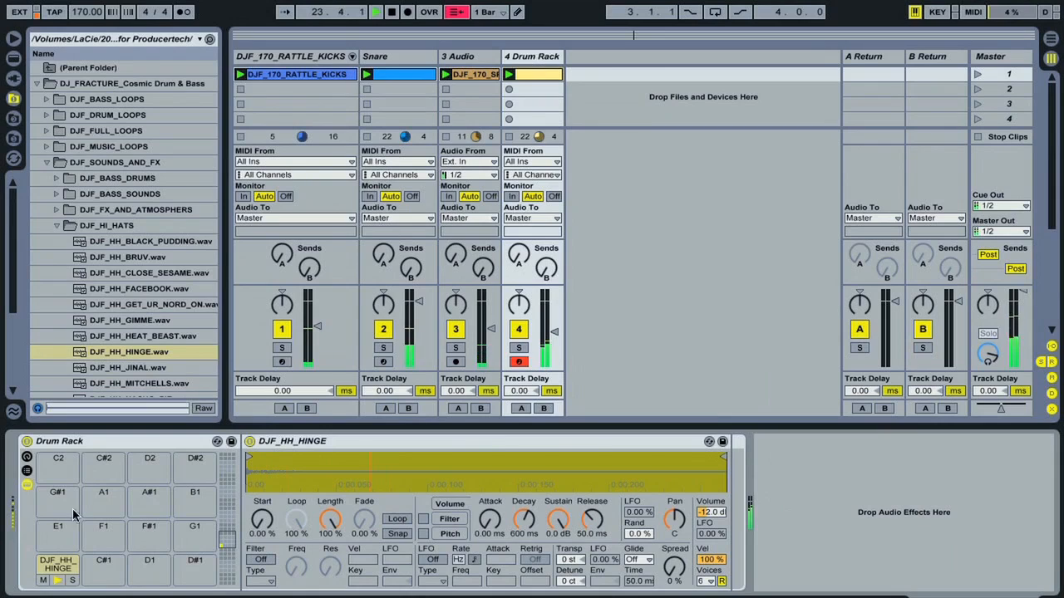
left_click_drag(555, 517, 555, 549)
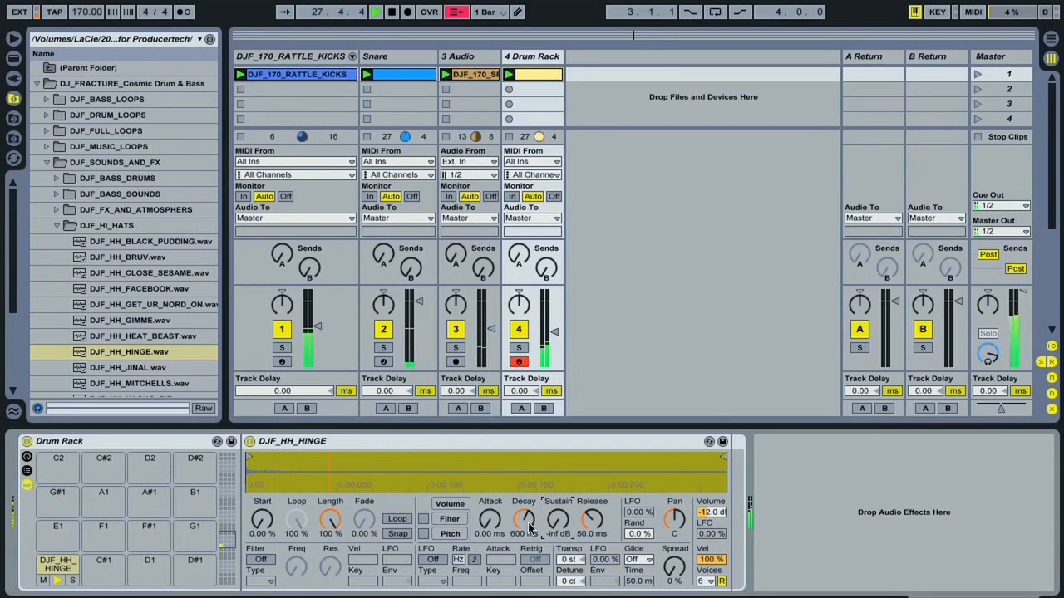
Set the hi-hat sample's Decay to 537 ms and launch scene 1.
left_click_drag(524, 529, 526, 522)
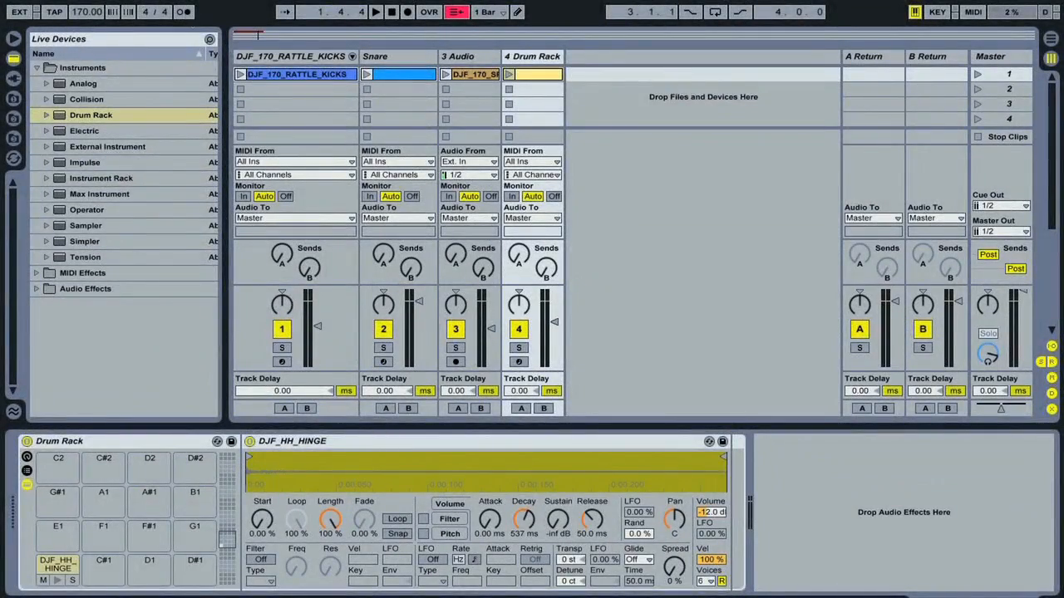
left_click(978, 74)
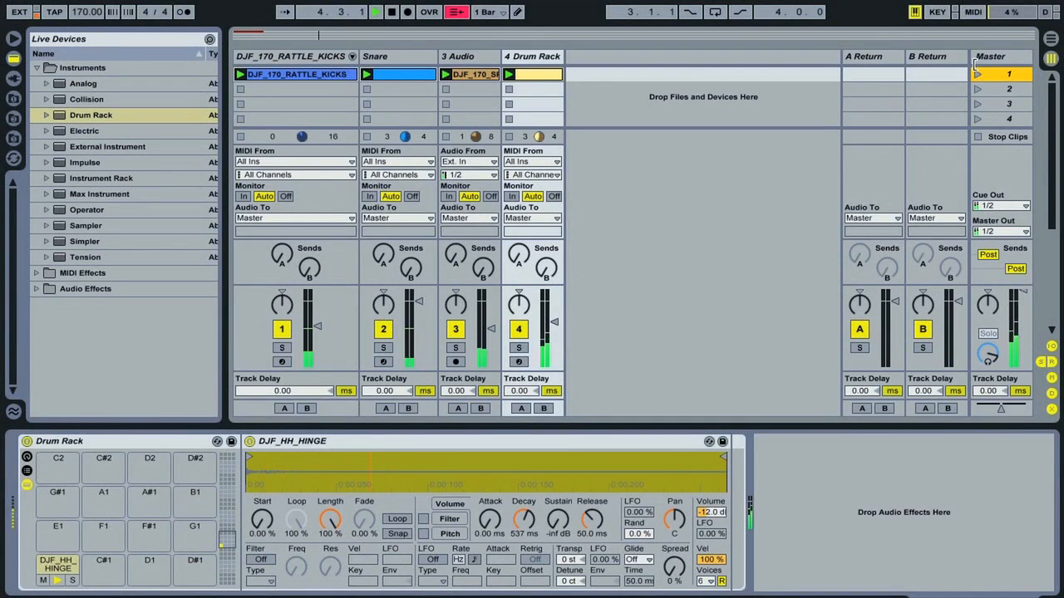
Load the Clap-808 preset from the Drum Rack's Percussion folder onto a new MIDI track.
left_click(46, 116)
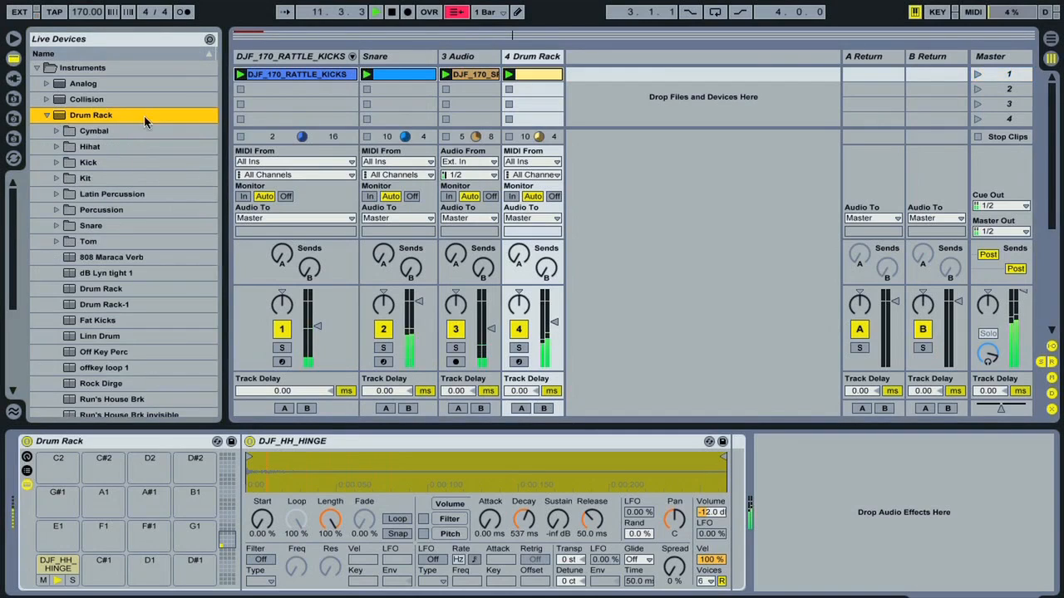
scroll(113, 148, "down", 1)
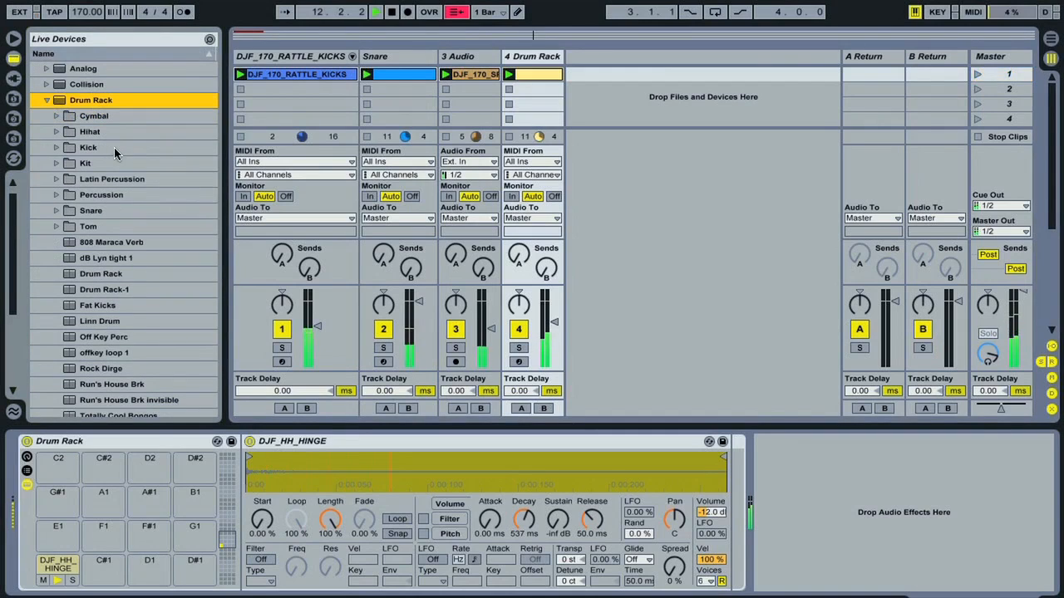
left_click(56, 196)
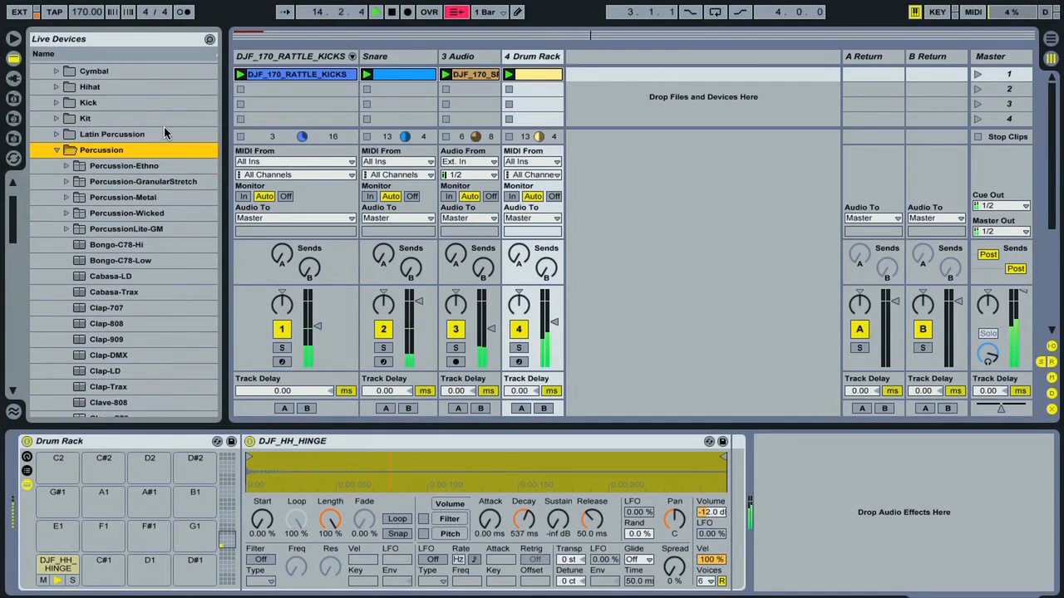
scroll(164, 127, "down", 3)
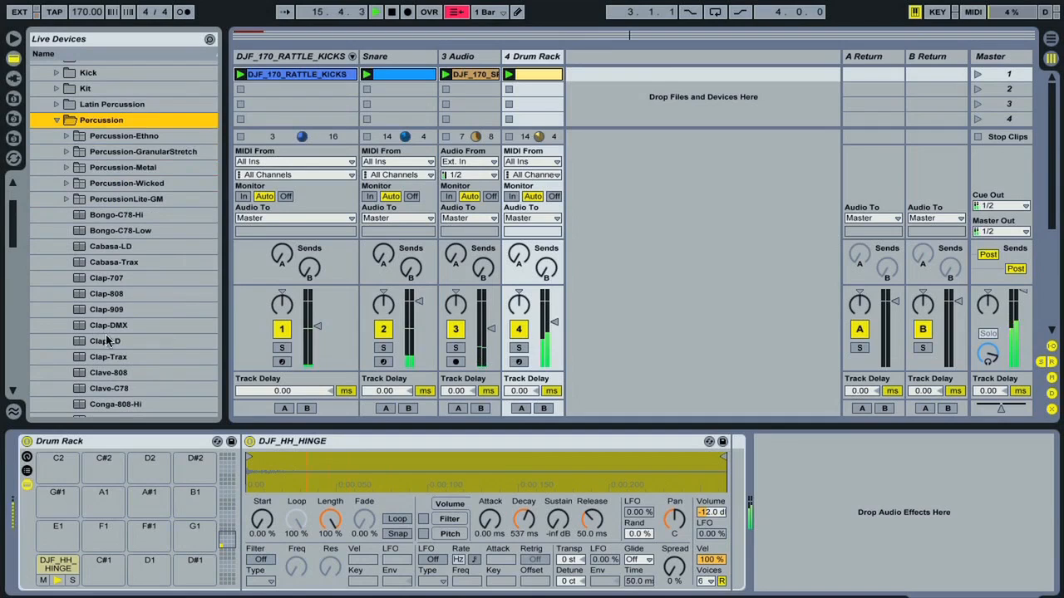
left_click(106, 296)
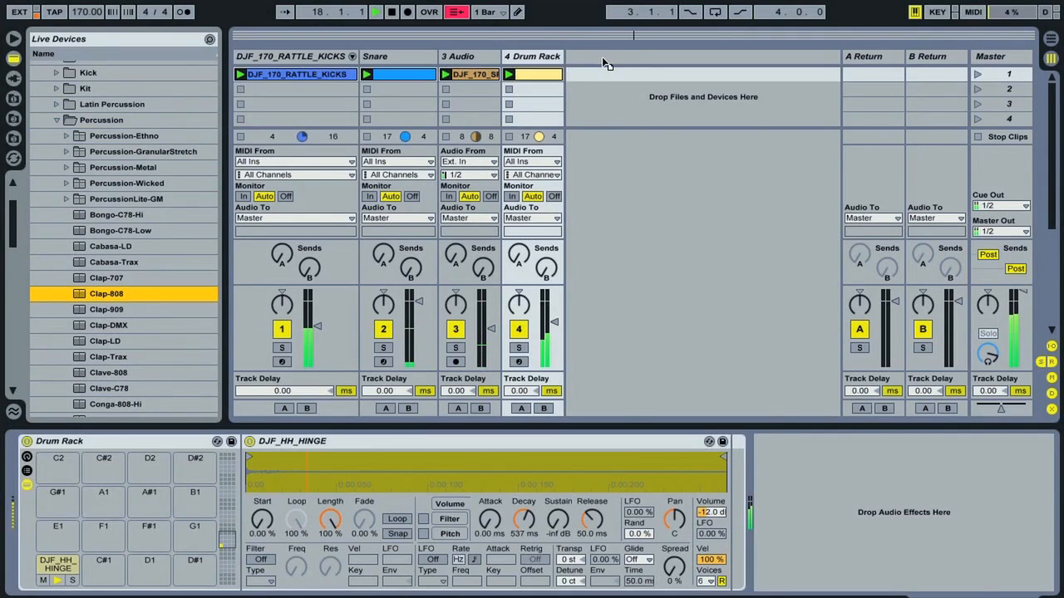
left_click_drag(605, 63, 604, 63)
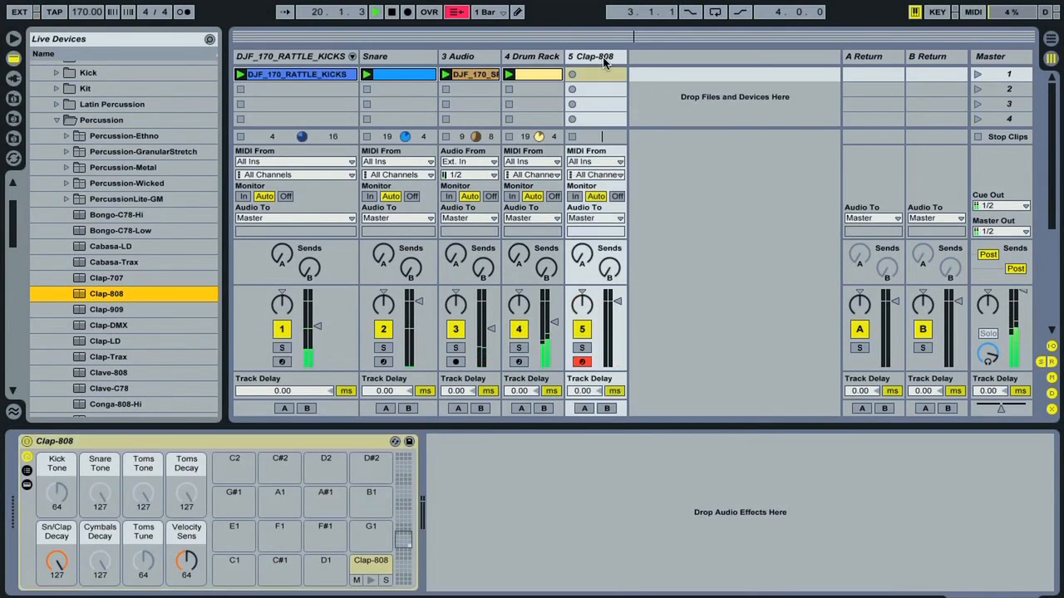
Move the Clap-808 track directly after the Snare track and lower its volume.
left_click(611, 56)
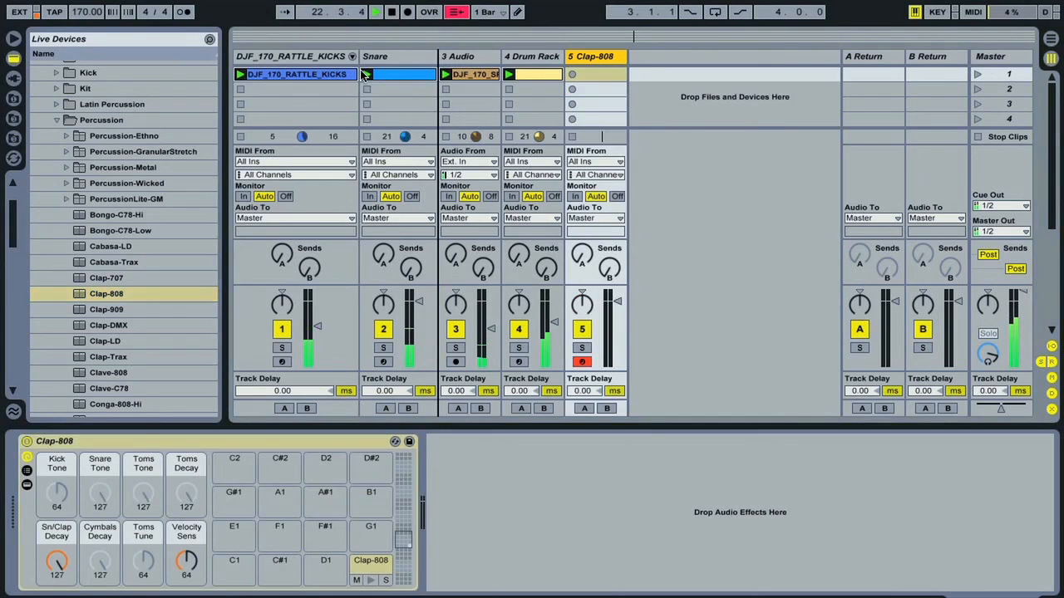
left_click_drag(363, 75, 446, 59)
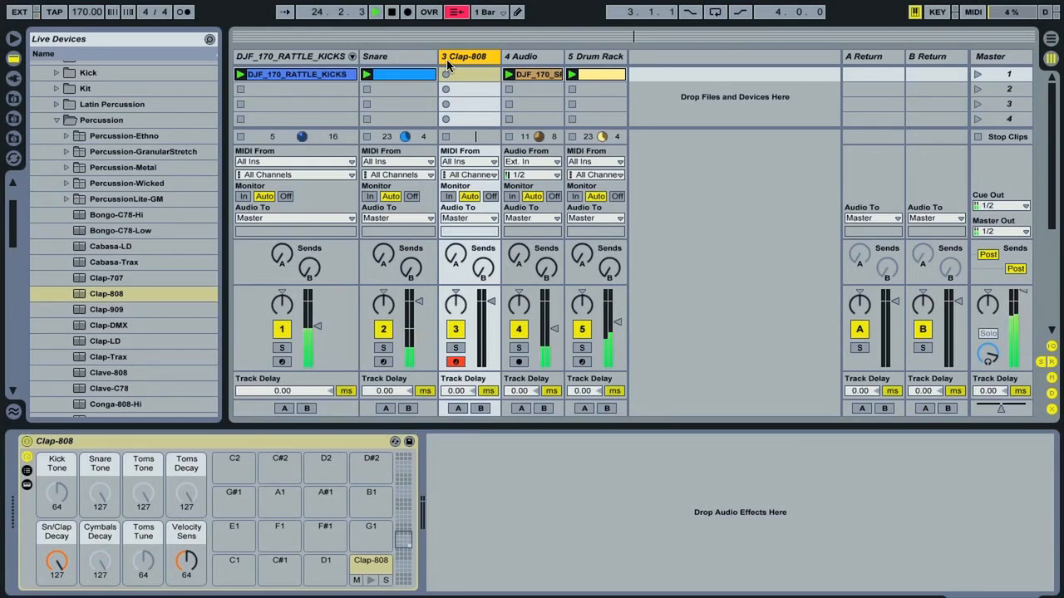
left_click_drag(489, 303, 489, 321)
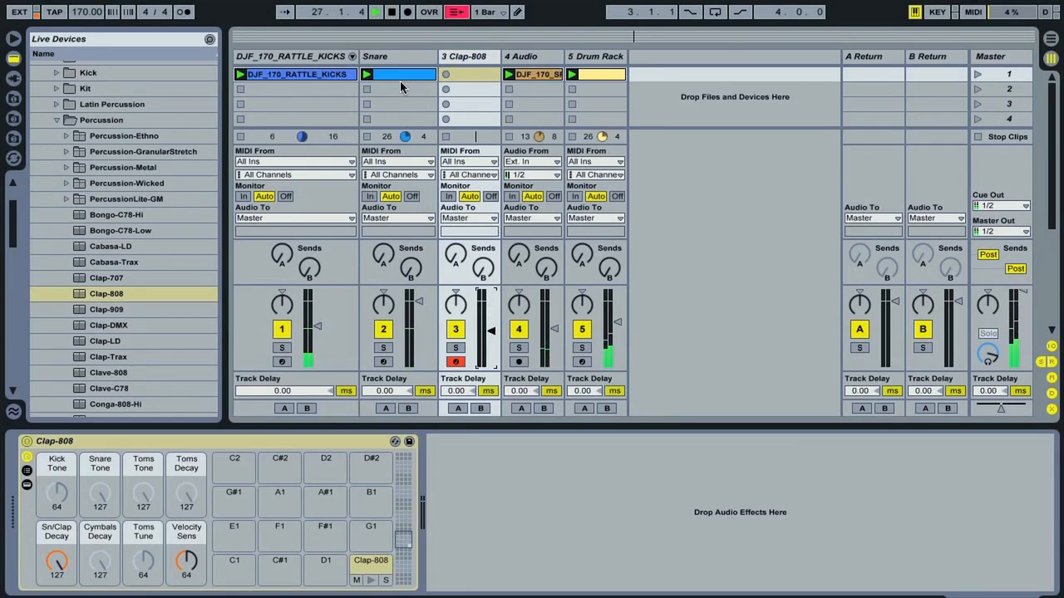
Copy the snare clip into the clap track's first slot and move both of its notes from C1 to the Clap-808 row.
left_click(471, 77)
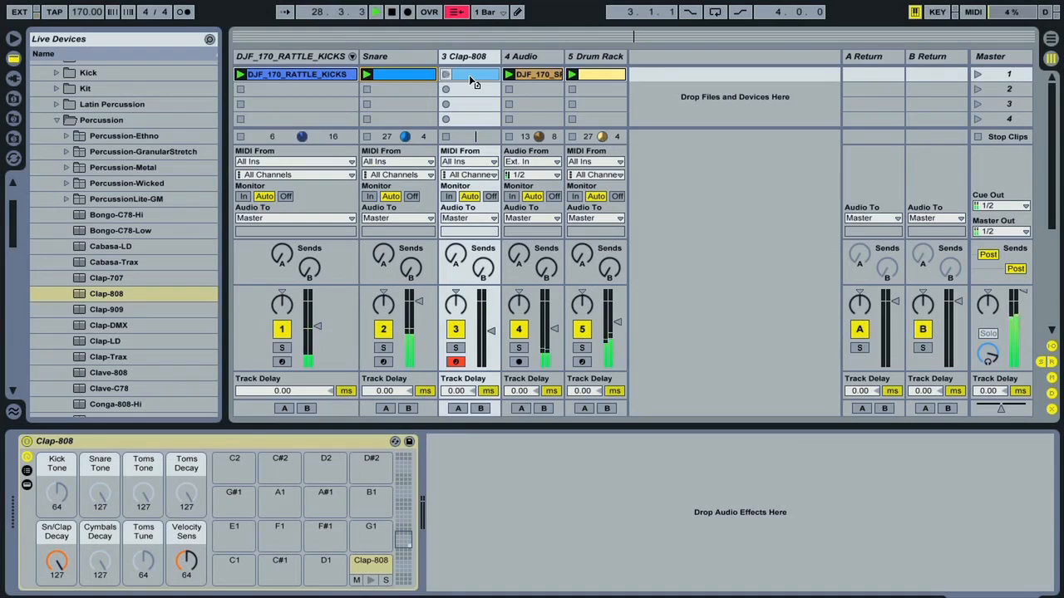
left_click_drag(470, 76, 470, 77)
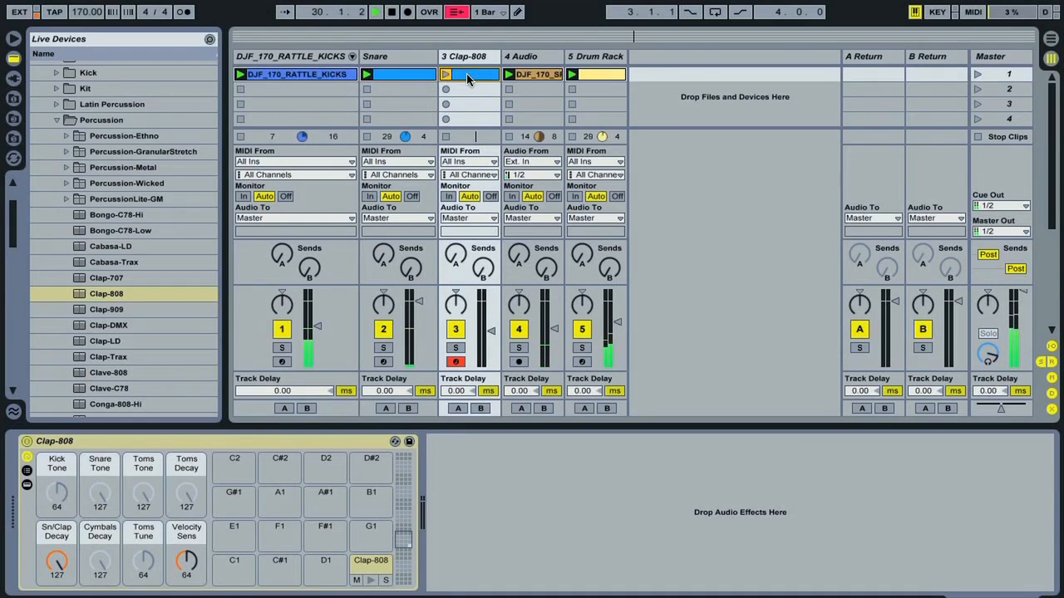
double_click(467, 73)
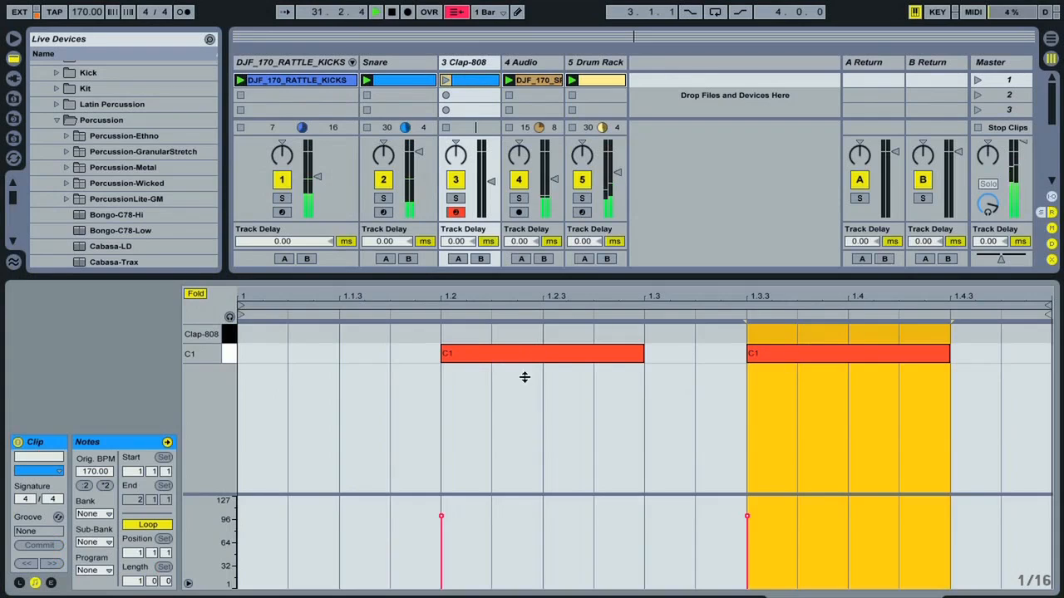
left_click_drag(841, 324, 496, 345)
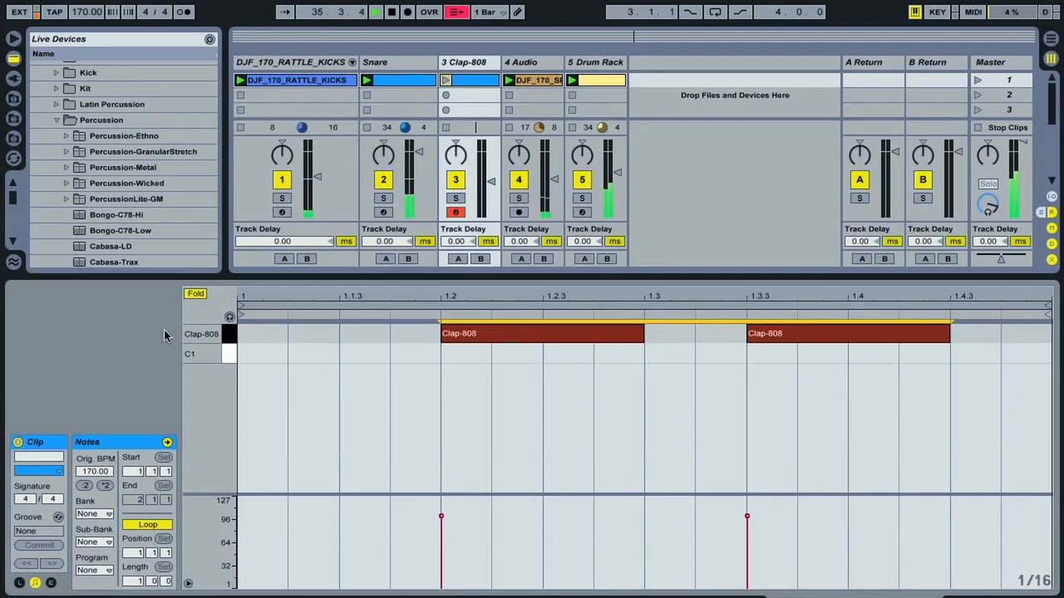
Launch the clap clip and raise the clap track's volume slightly.
left_click(445, 84)
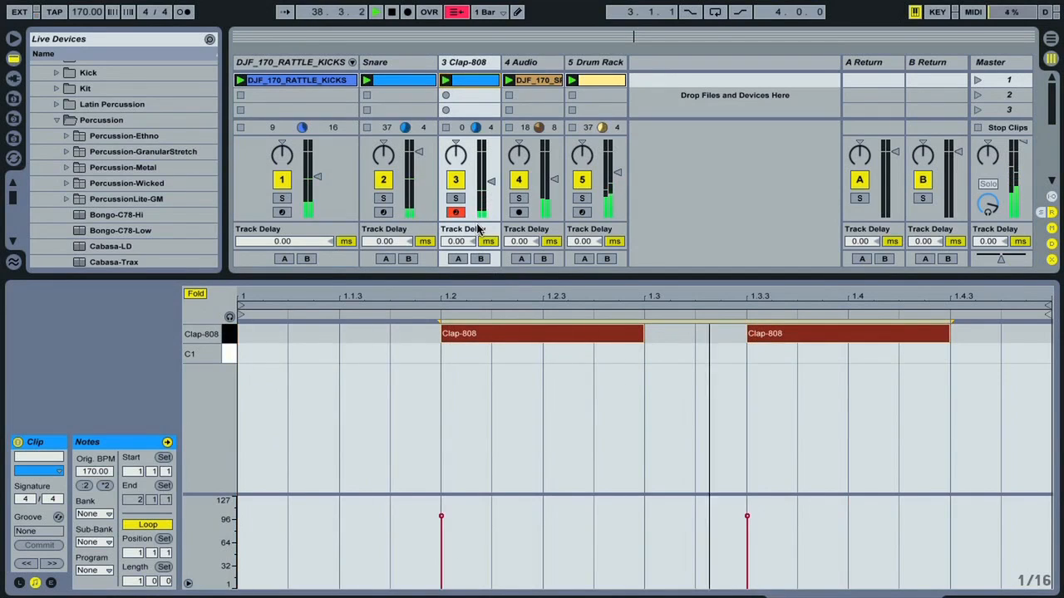
left_click_drag(492, 182, 492, 175)
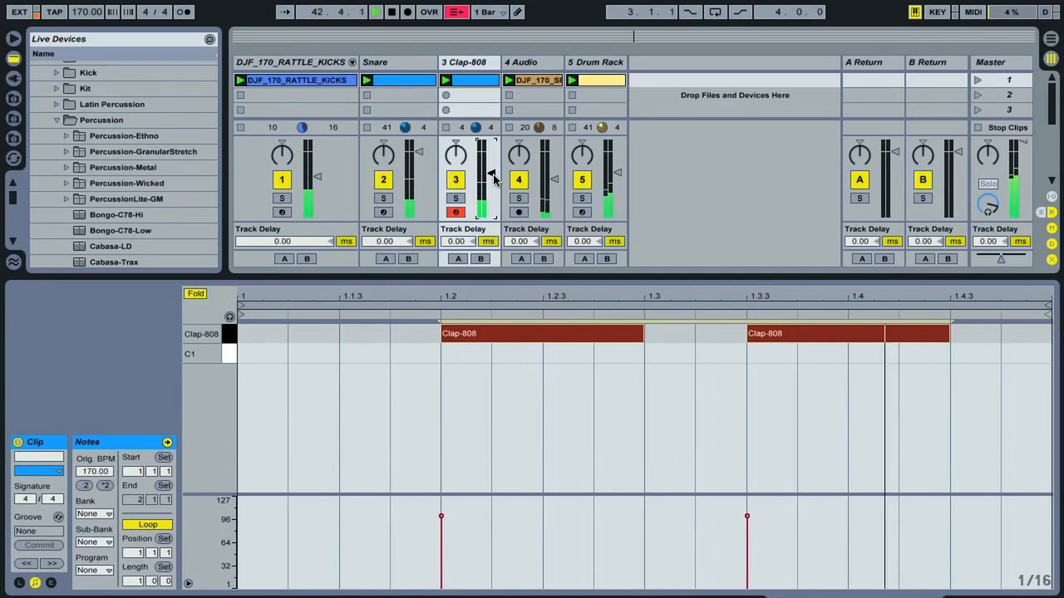